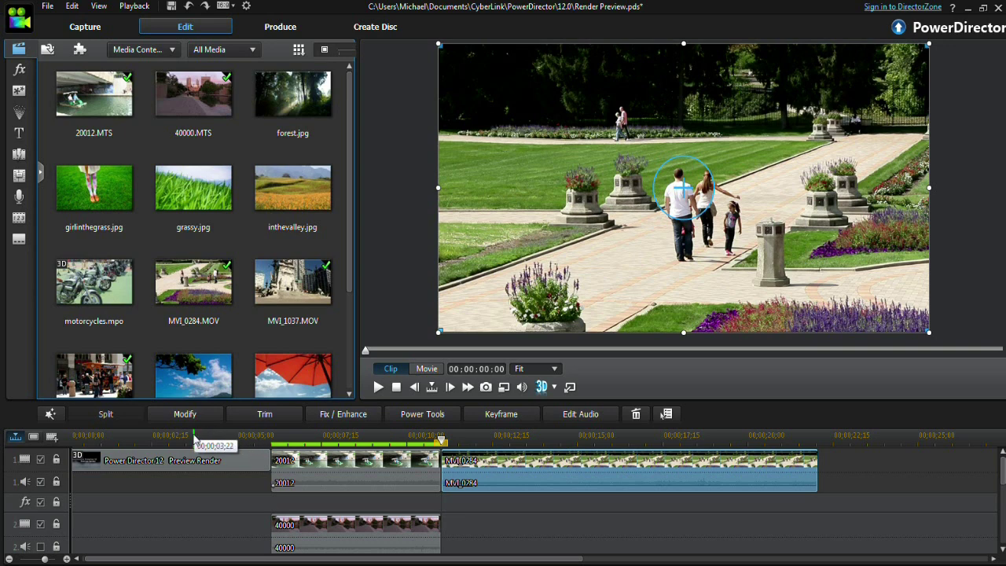
# Step: Preview the opening title frame, then select the 20012 collage clip
pyautogui.click(175, 440)
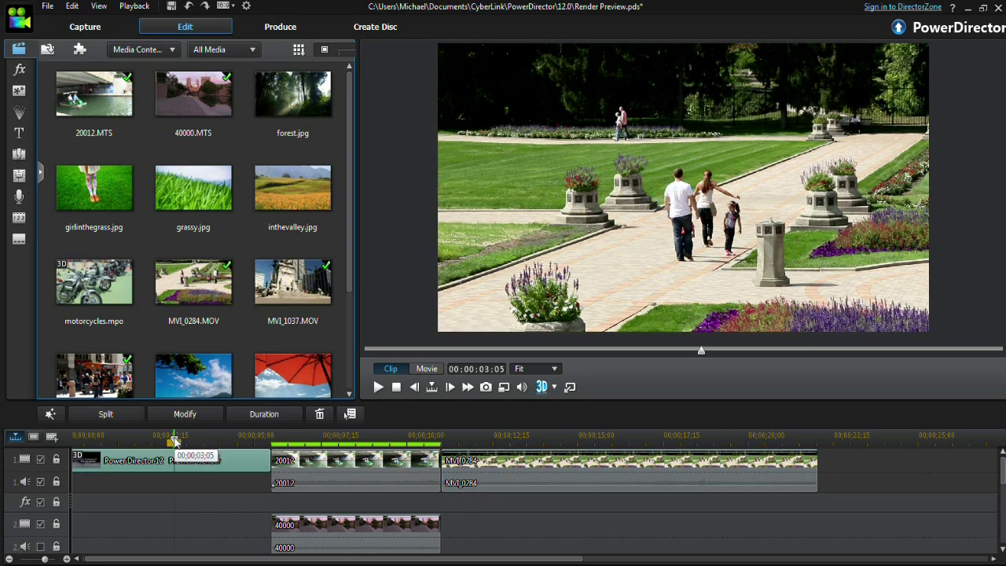
pyautogui.click(178, 461)
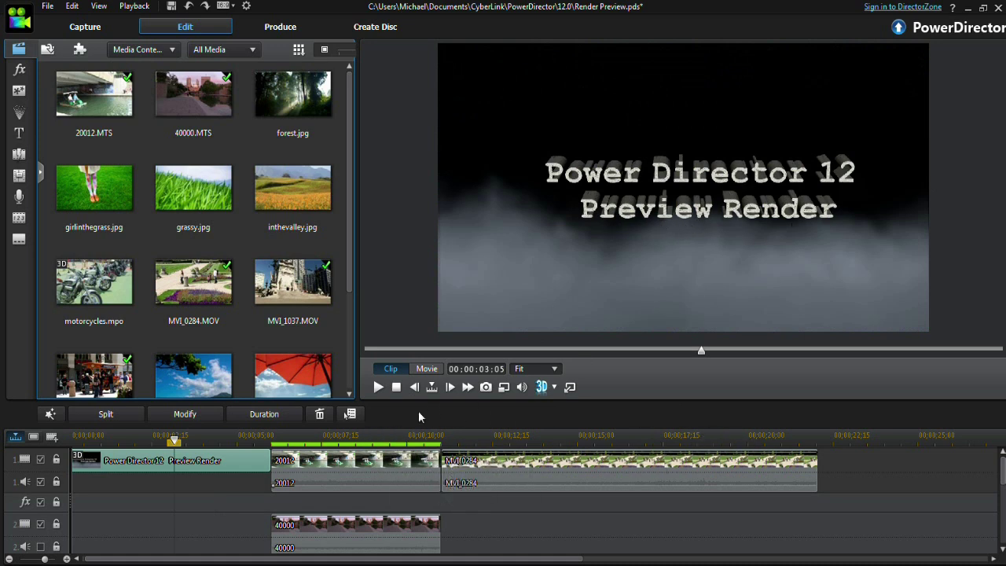
pyautogui.click(371, 464)
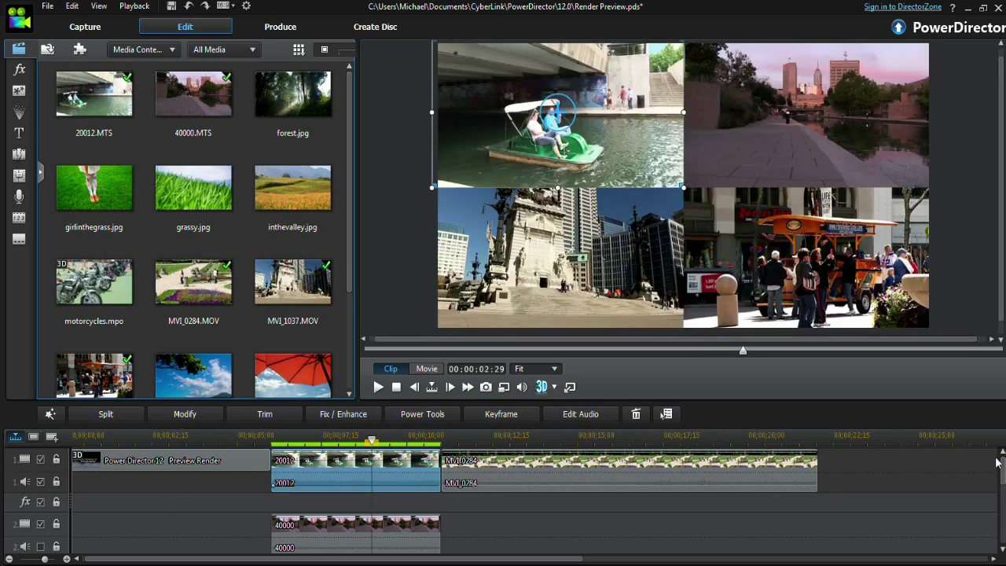
pyautogui.moveTo(1002, 471)
pyautogui.mouseDown()
pyautogui.moveTo(1002, 510)
pyautogui.moveTo(1004, 466)
pyautogui.mouseUp()
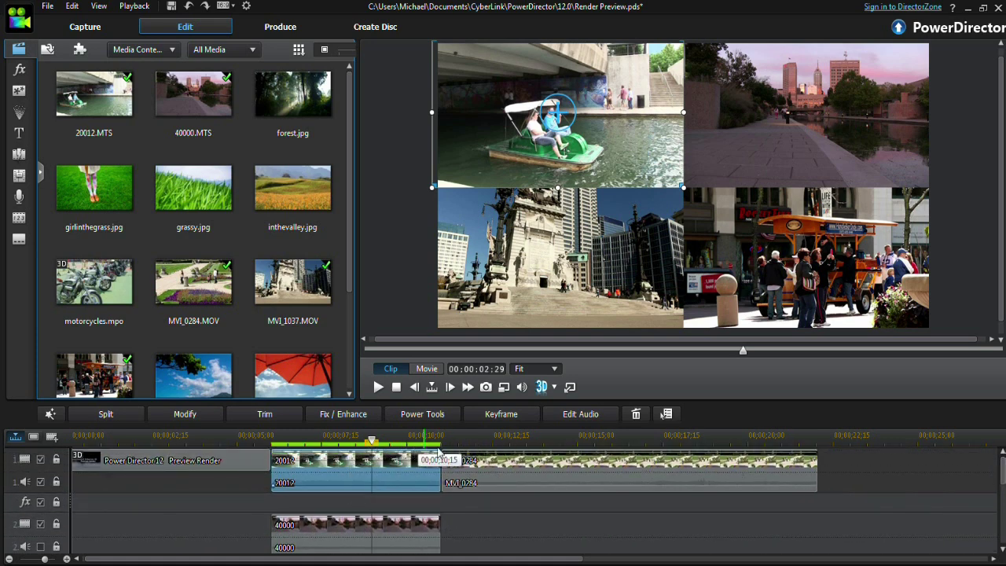
# Step: Select park clip MVI_0284, step forward one frame, then play and pause it
pyautogui.click(482, 447)
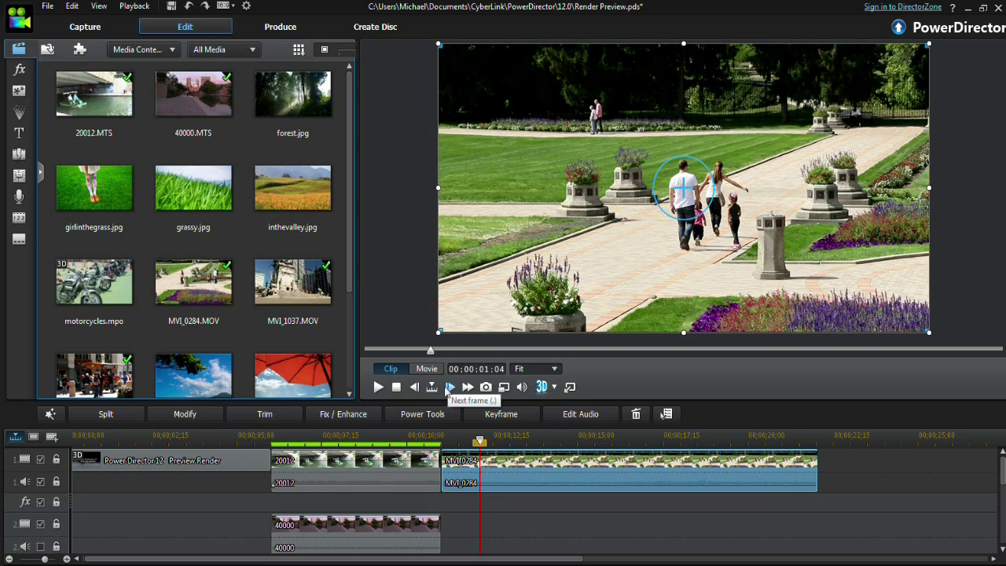
pyautogui.press('.')
pyautogui.press('.')
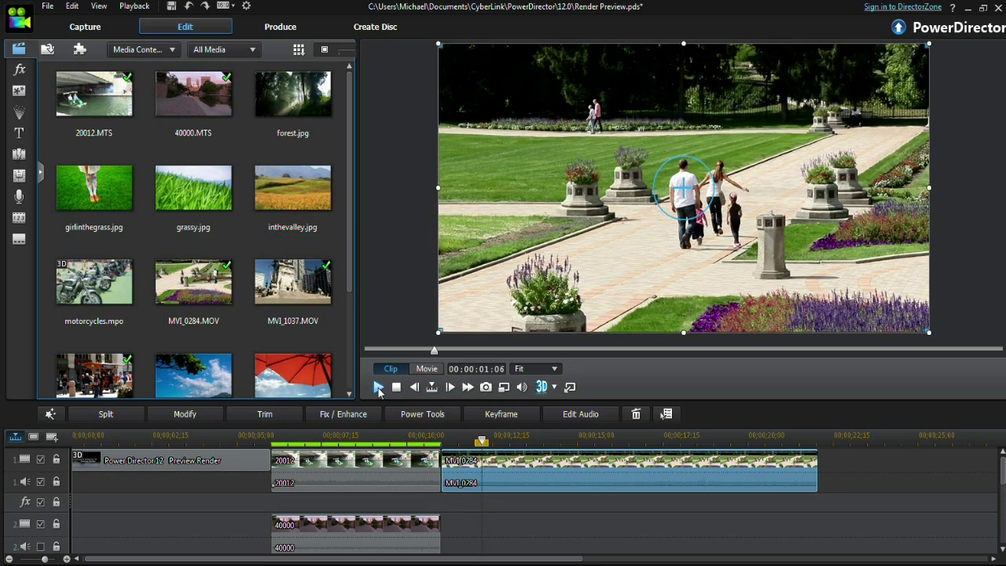
pyautogui.click(379, 388)
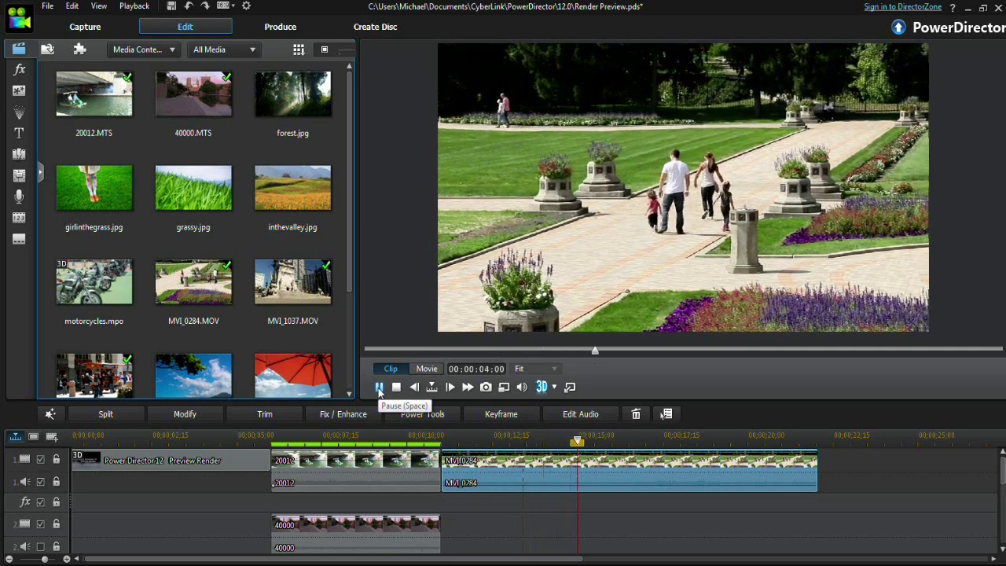
pyautogui.click(379, 387)
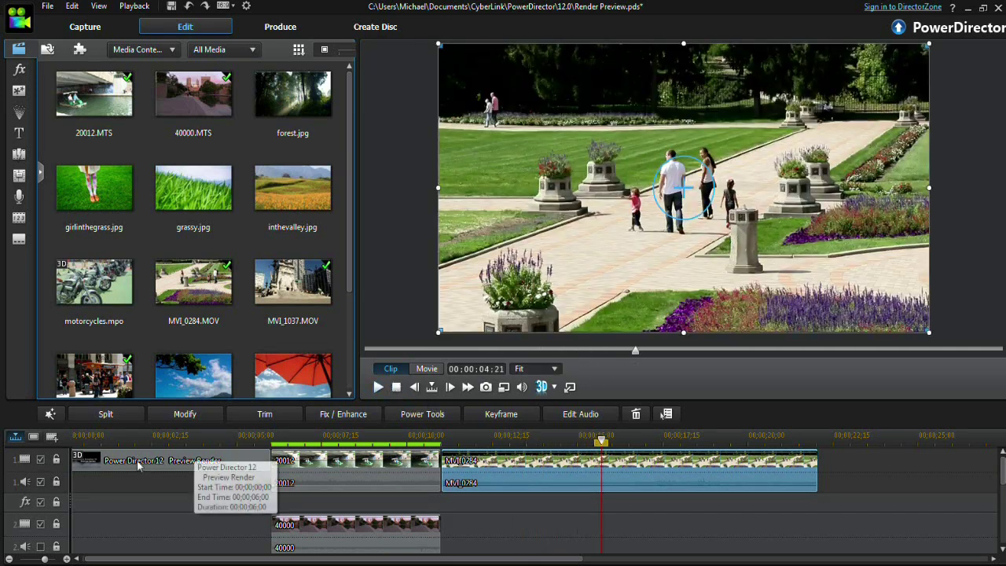
# Step: Turn off track 1 audio and replay MVI_0284, pausing at 00:00:03:22, then open Fix / Enhance
pyautogui.click(41, 482)
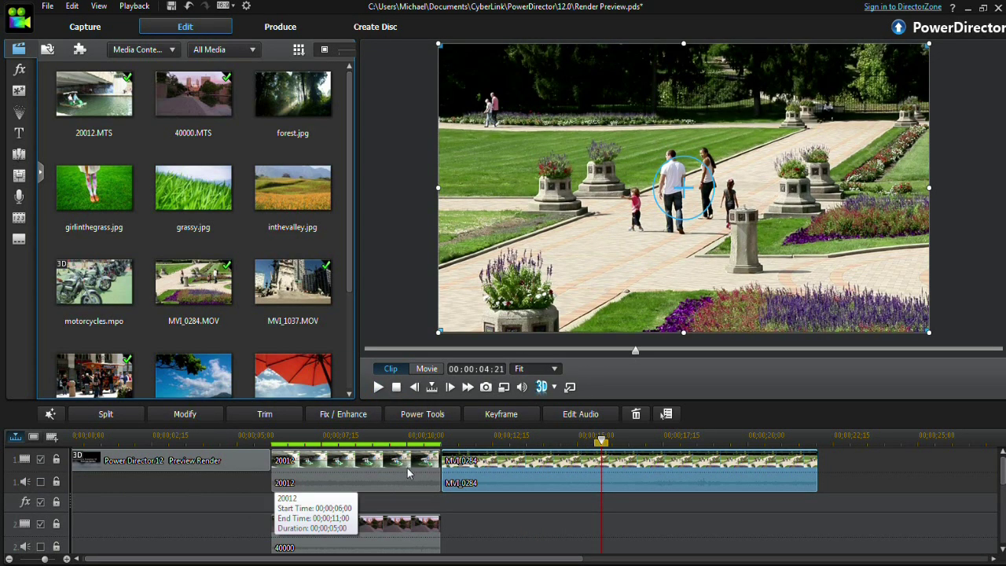
pyautogui.moveTo(601, 438); pyautogui.dragTo(472, 438)
pyautogui.click(456, 472)
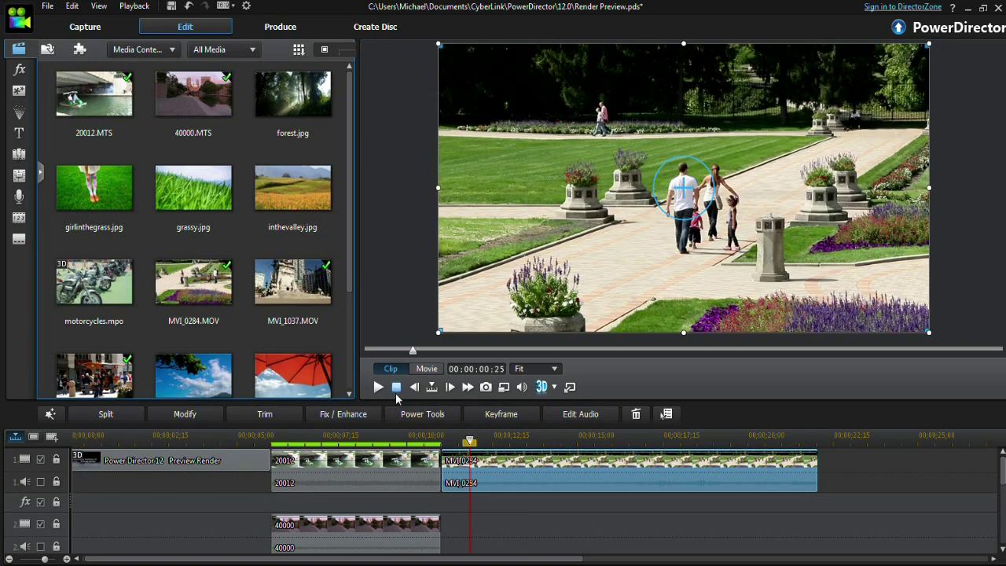
pyautogui.click(379, 386)
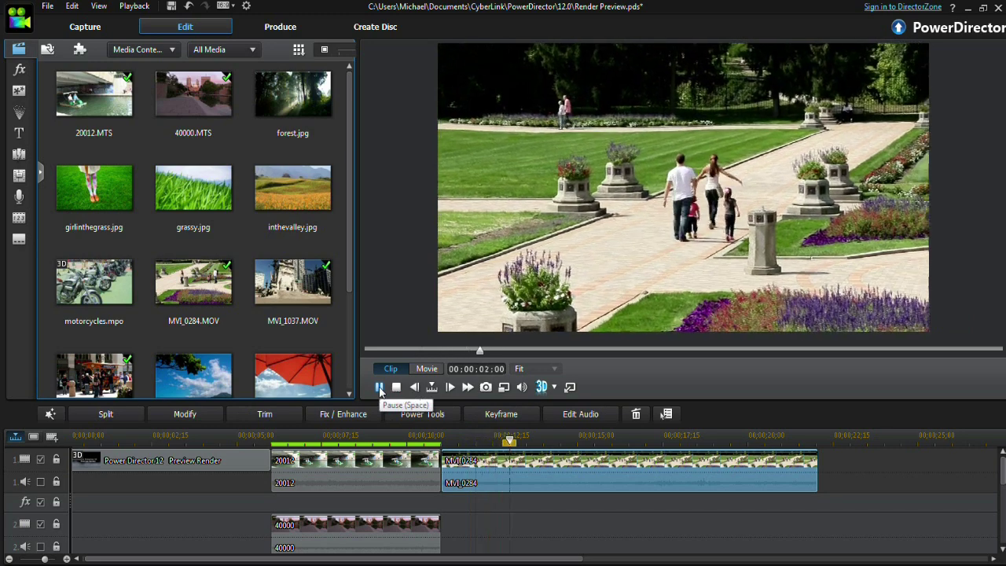
pyautogui.click(379, 386)
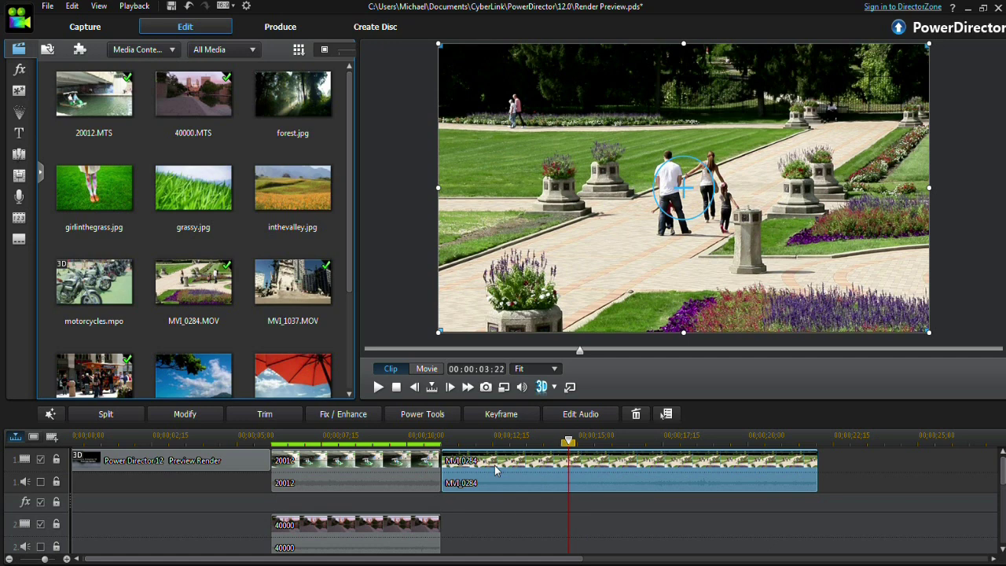
pyautogui.click(358, 415)
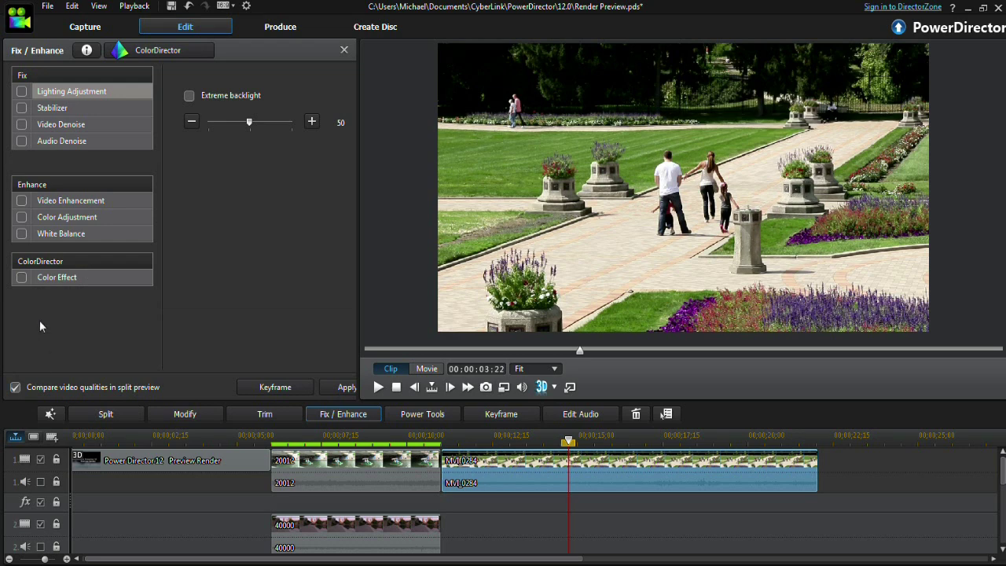
# Step: Enable Color Adjustment and raise contrast, saturation, vibrancy and sharpness on MVI_0284
pyautogui.click(21, 218)
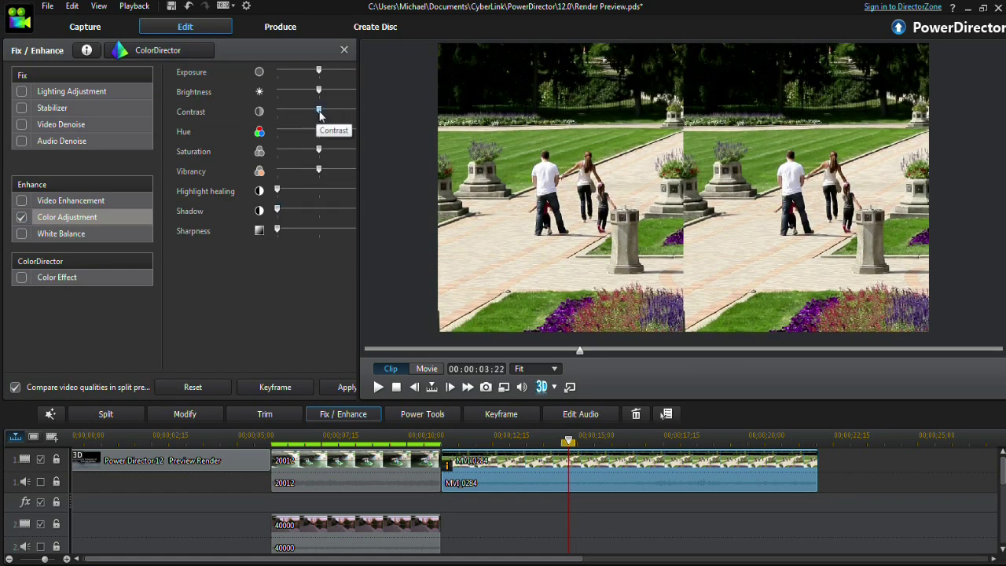
pyautogui.moveTo(319, 113); pyautogui.dragTo(335, 114)
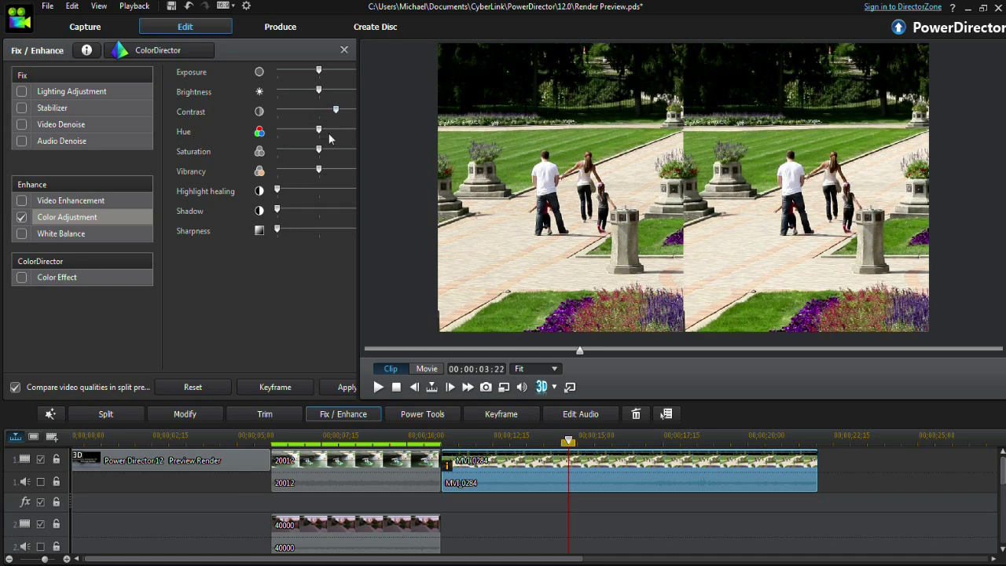
pyautogui.moveTo(320, 153); pyautogui.dragTo(333, 153)
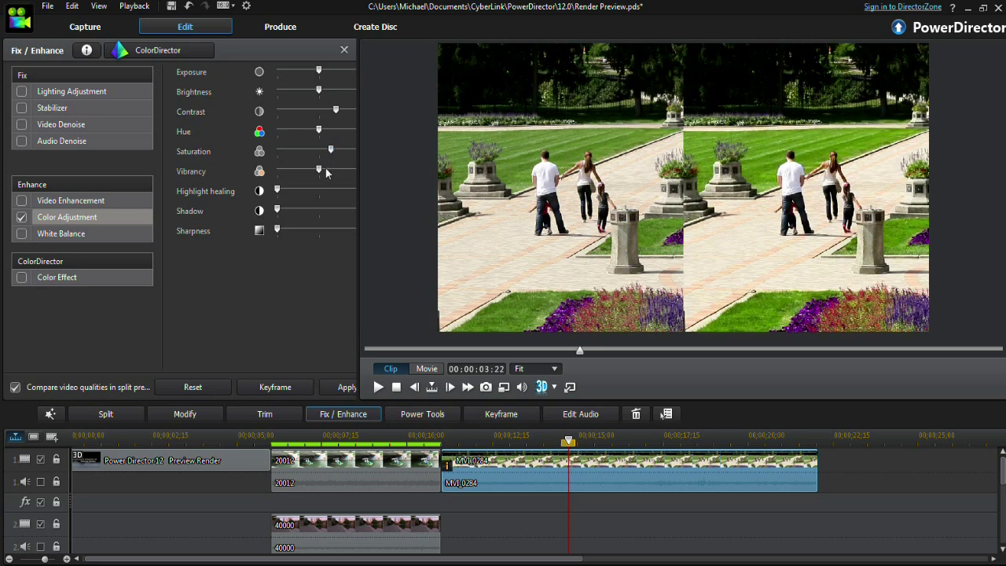
pyautogui.moveTo(320, 171); pyautogui.dragTo(329, 176)
pyautogui.moveTo(280, 232); pyautogui.dragTo(304, 232)
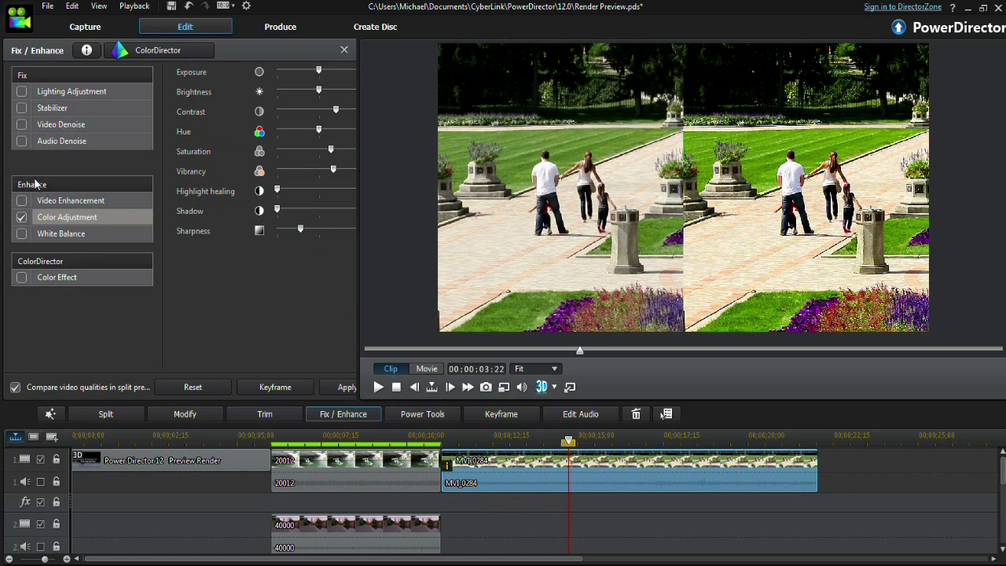
# Step: Turn on Video Enhancement for the park clip at degree 14
pyautogui.click(22, 219)
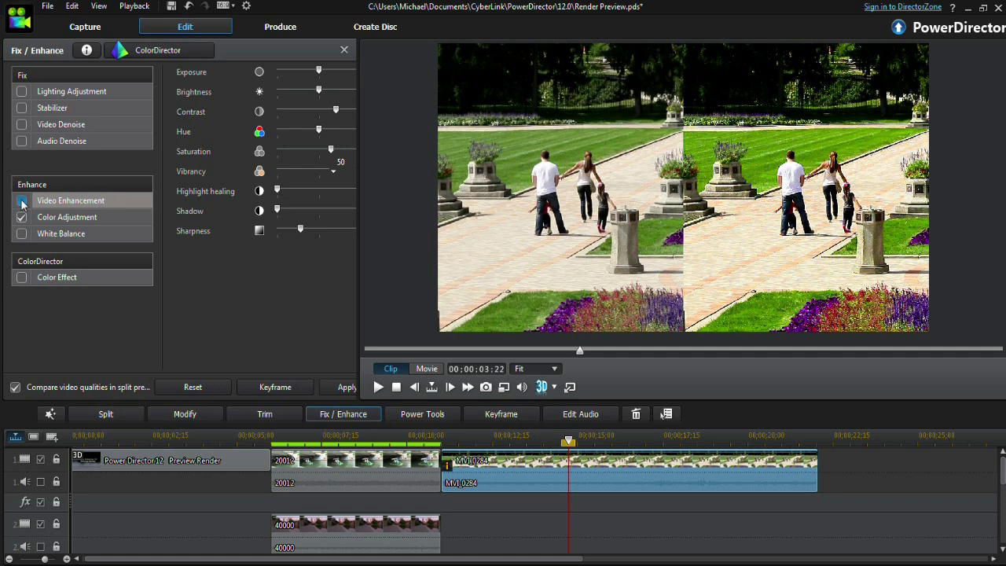
pyautogui.click(22, 201)
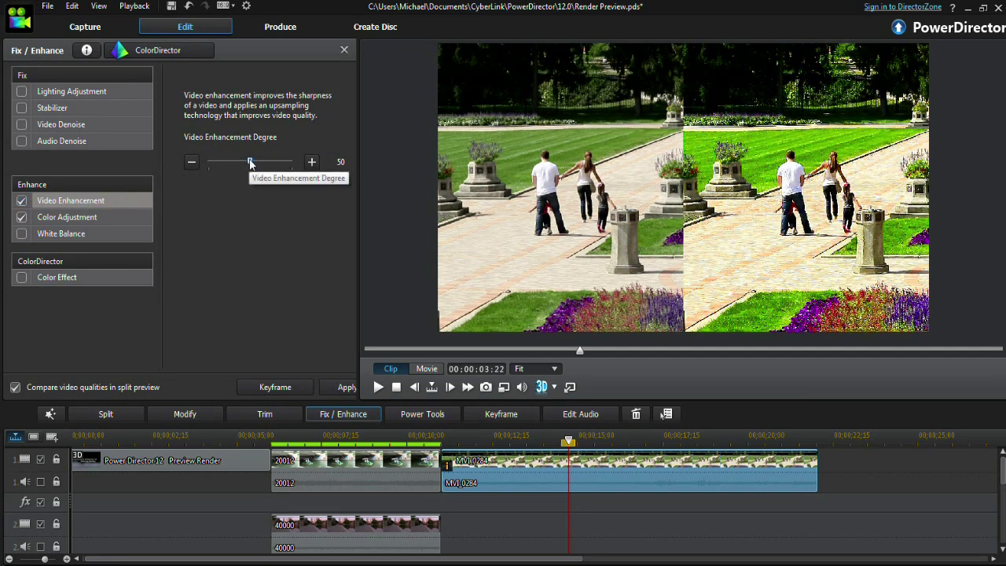
pyautogui.moveTo(246, 167); pyautogui.dragTo(221, 165)
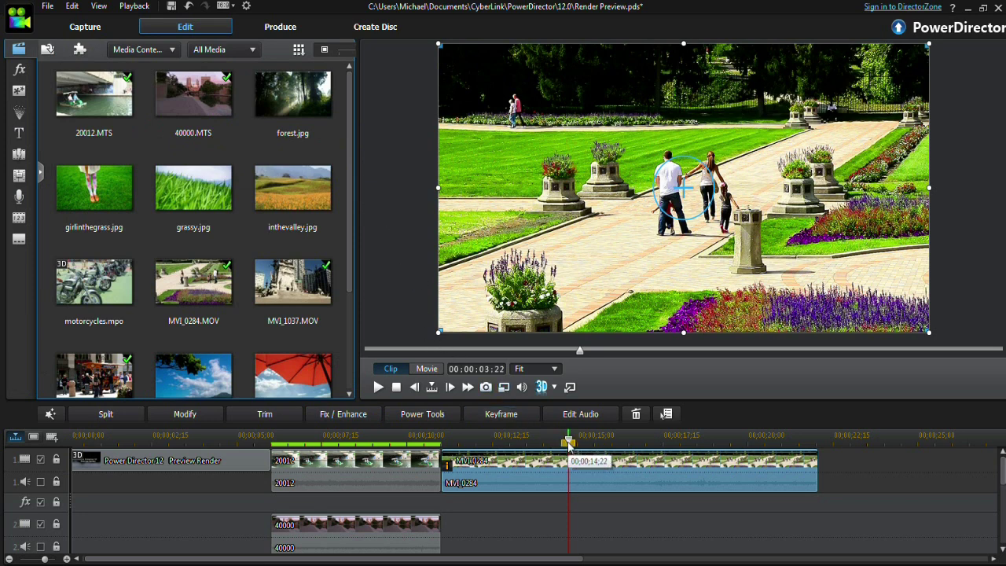
pyautogui.moveTo(569, 442); pyautogui.dragTo(467, 446)
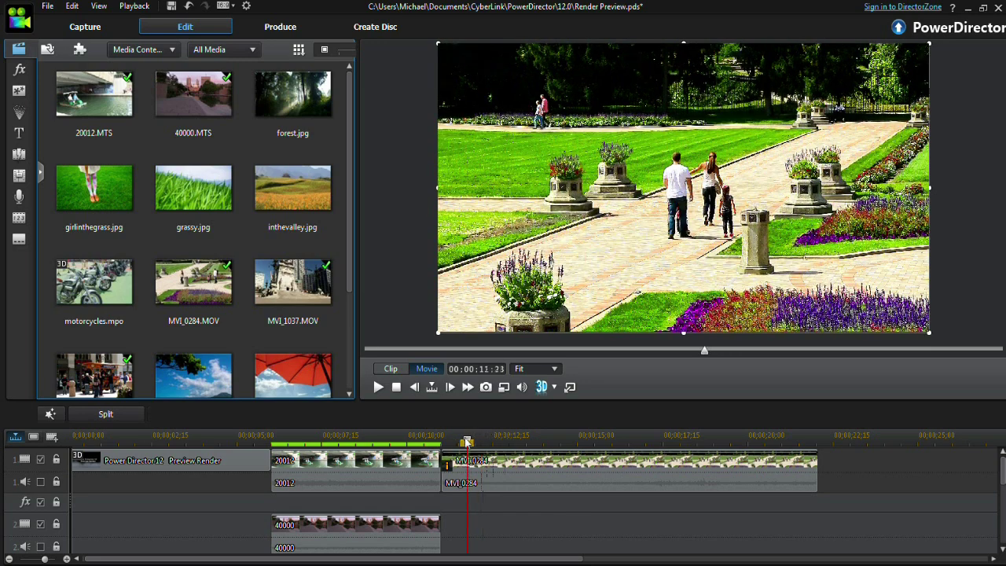
# Step: Play and stop the enhanced park clip, then show the preview display options list
pyautogui.click(380, 387)
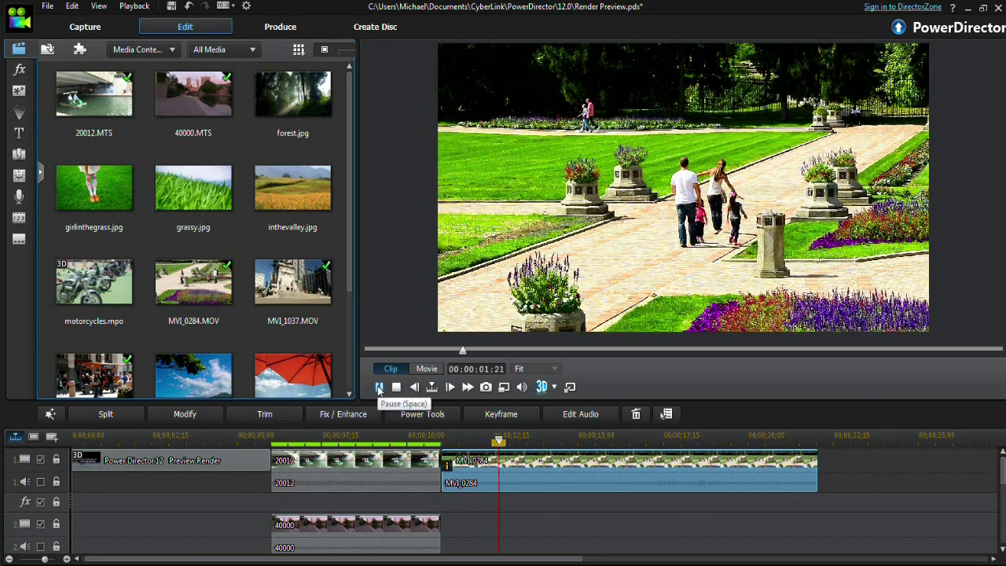
pyautogui.click(378, 388)
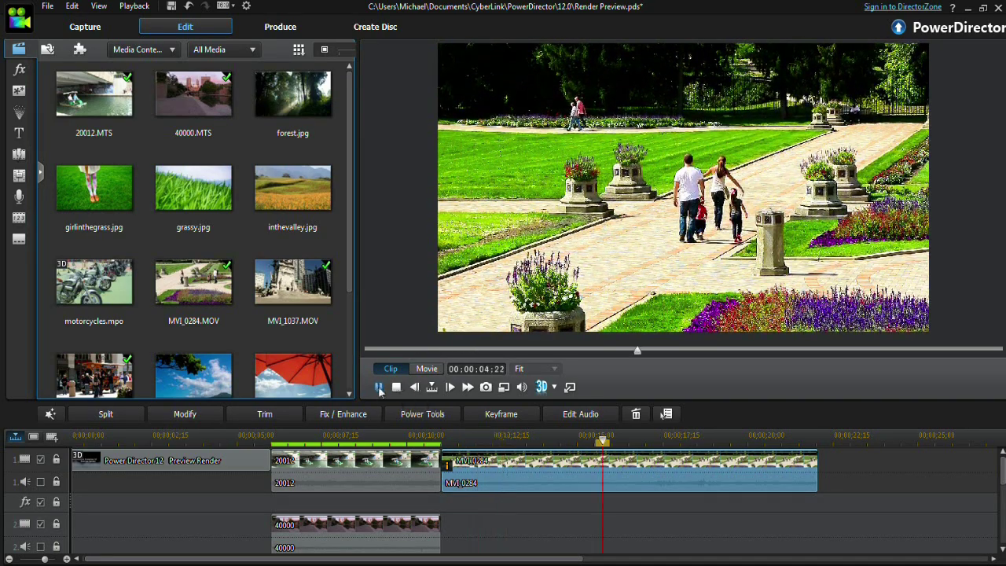
pyautogui.click(504, 388)
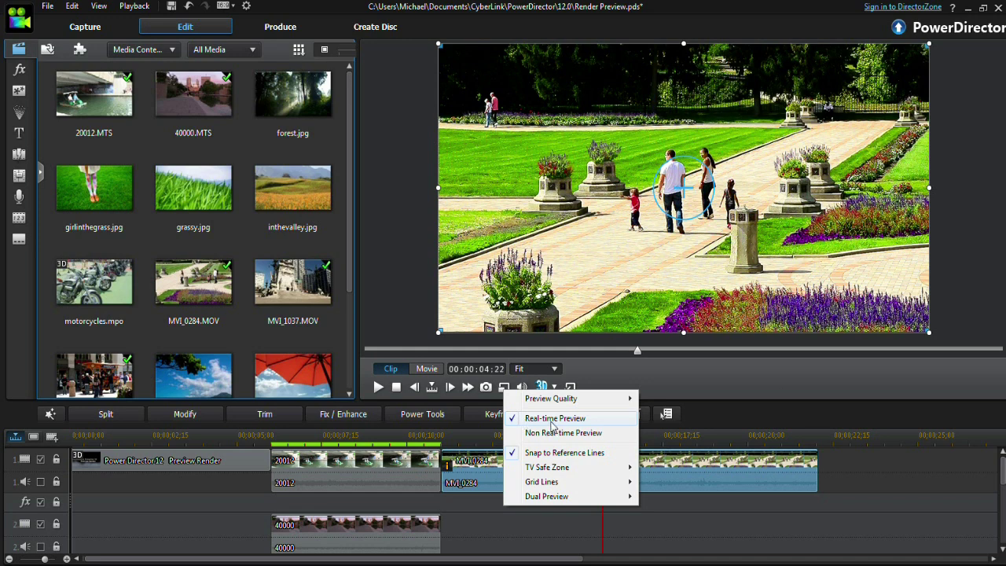
# Step: Switch preview quality to low resolution and play the park clip briefly
pyautogui.moveTo(586, 399)
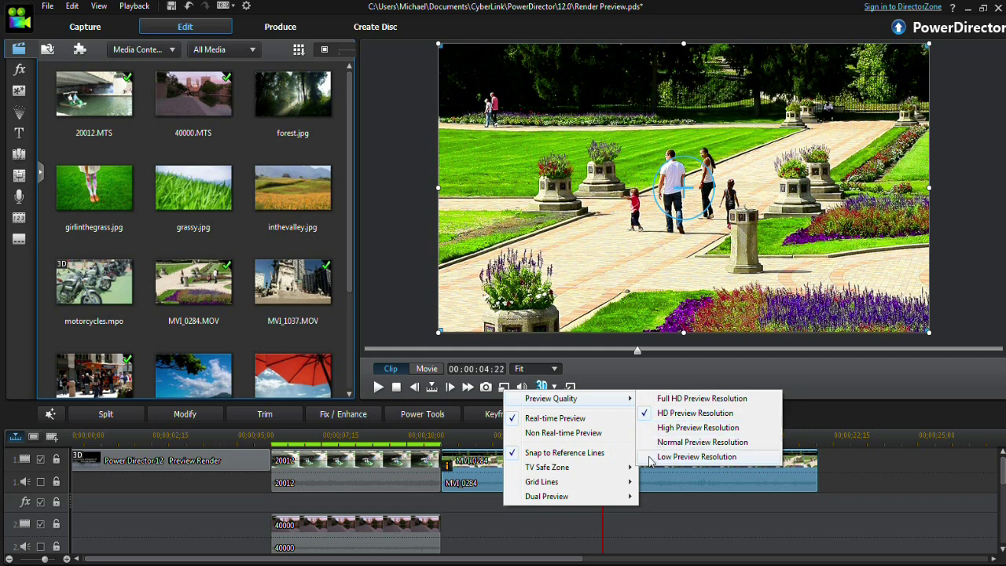
pyautogui.click(696, 457)
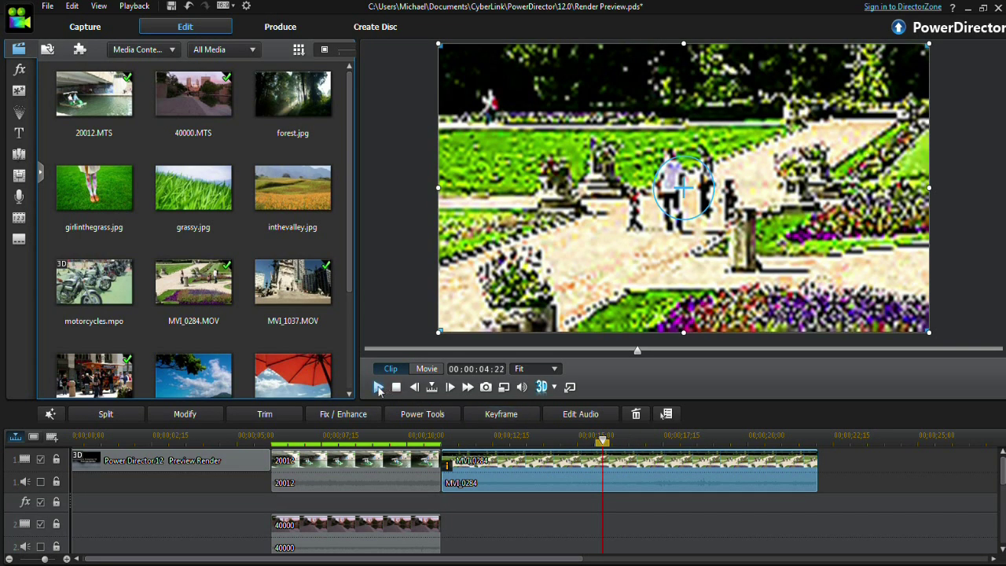
pyautogui.click(378, 388)
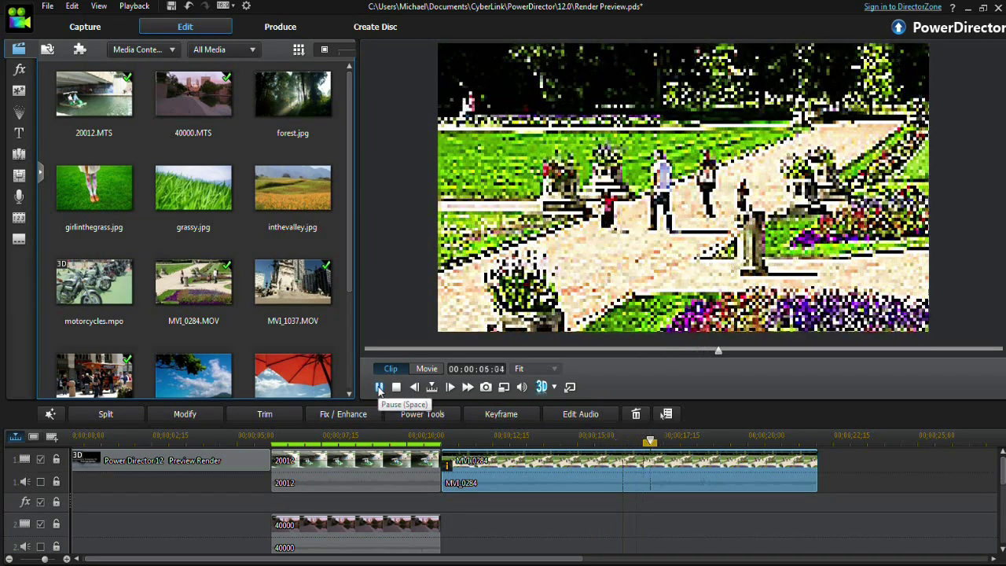
pyautogui.click(378, 387)
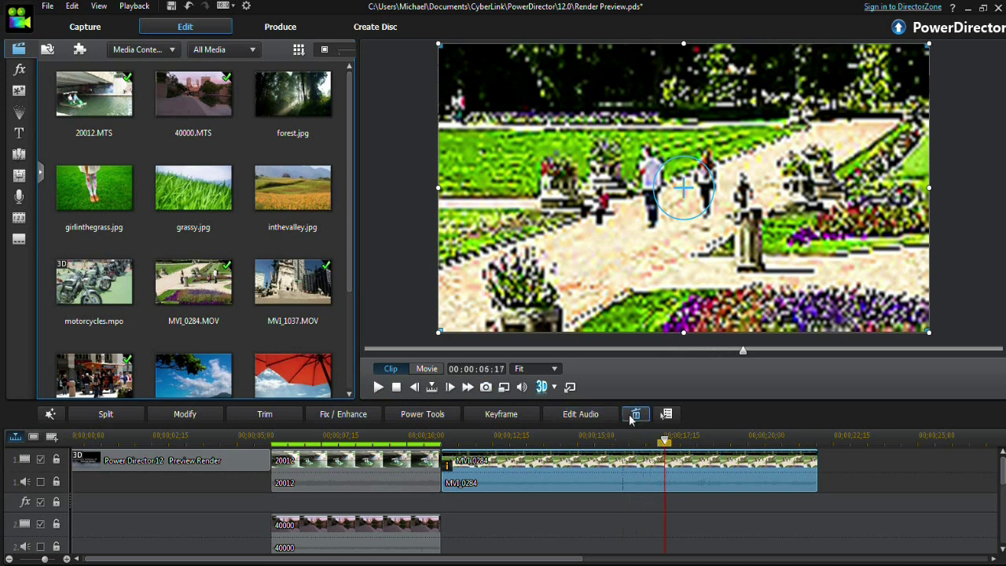
# Step: Switch preview quality to normal resolution and play the clip briefly
pyautogui.click(504, 389)
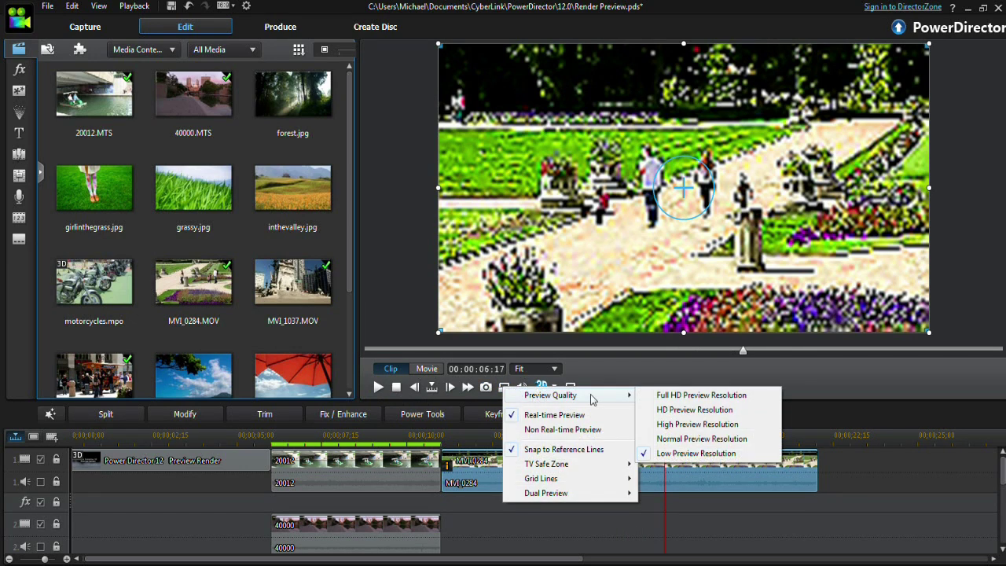
pyautogui.click(692, 439)
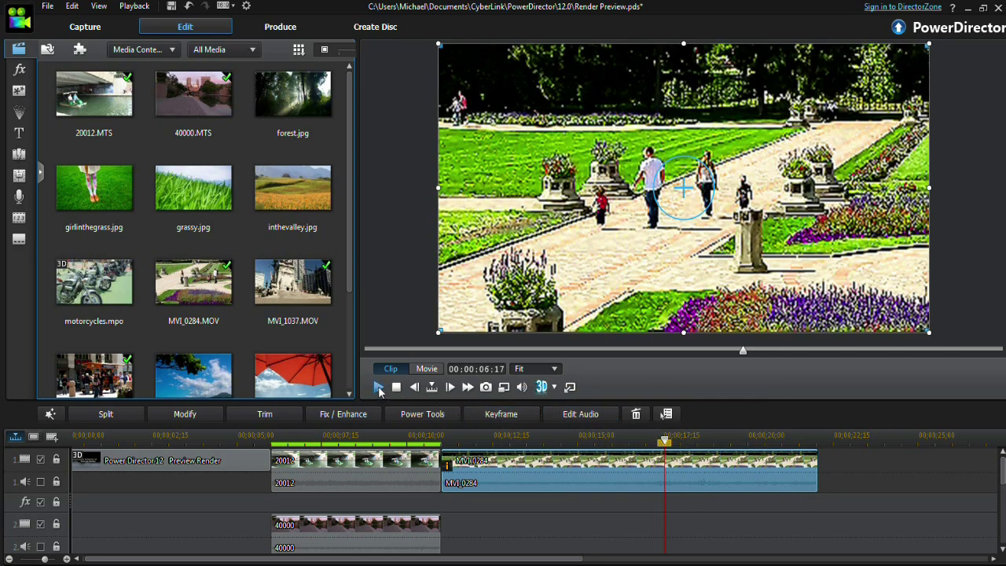
pyautogui.click(378, 387)
pyautogui.click(378, 387)
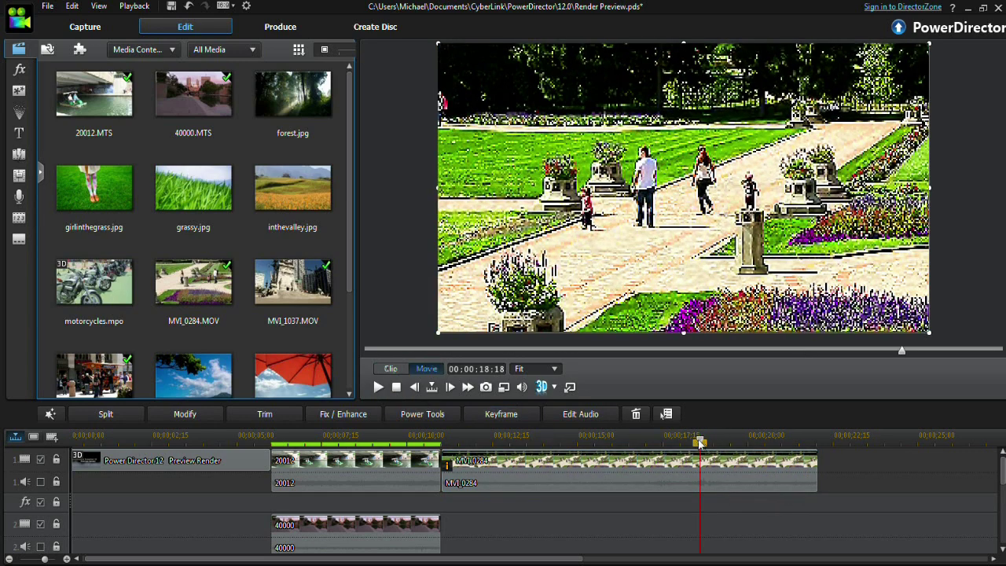
# Step: Set preview quality to HD Preview Resolution and play MVI_0284 briefly
pyautogui.click(504, 387)
pyautogui.moveTo(555, 399)
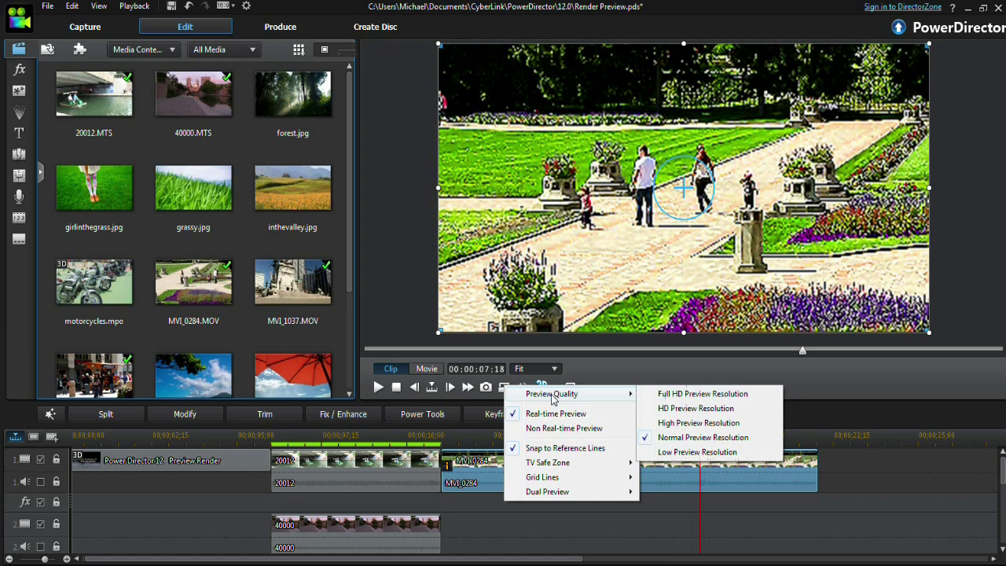
pyautogui.click(654, 408)
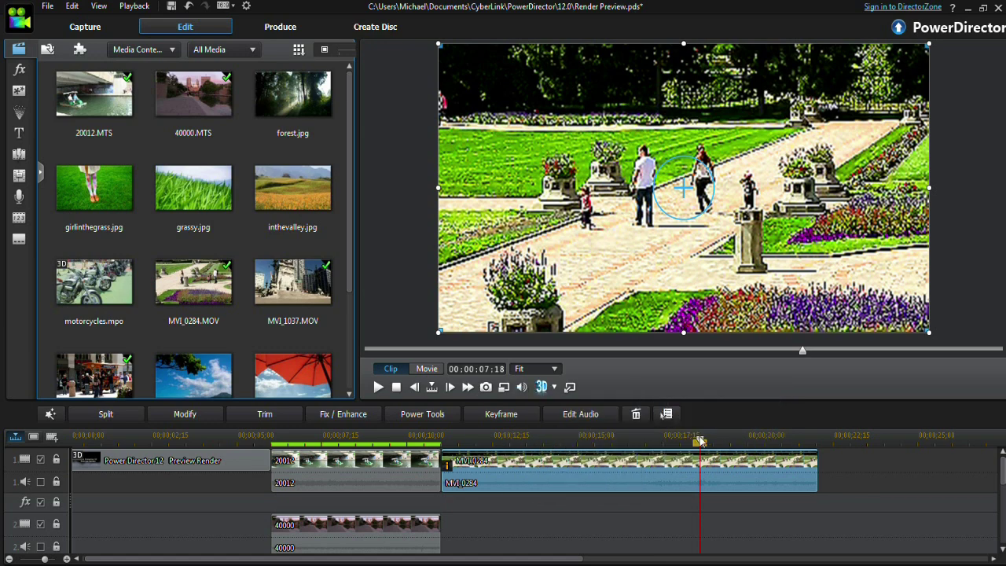
pyautogui.moveTo(701, 442); pyautogui.dragTo(574, 442)
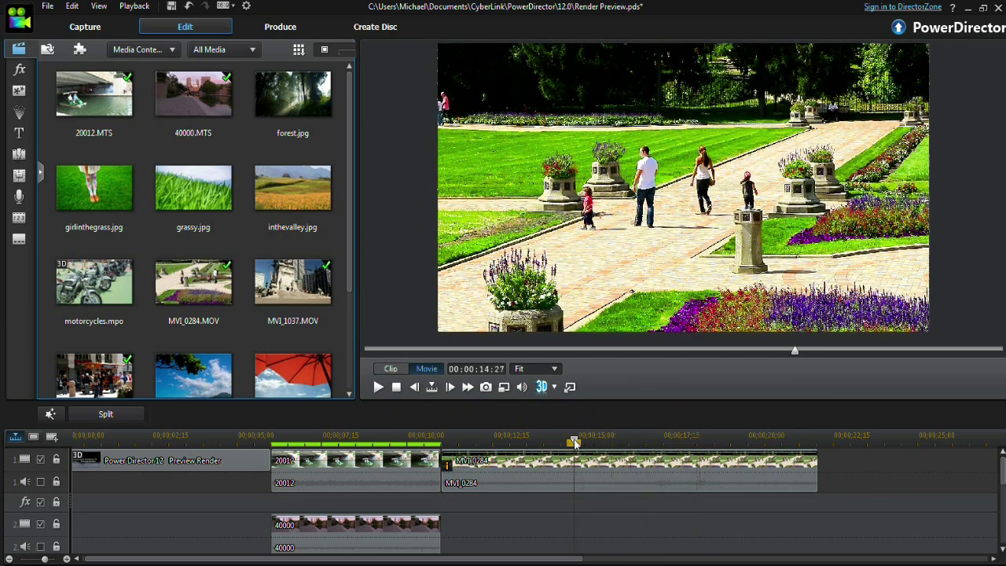
pyautogui.click(391, 369)
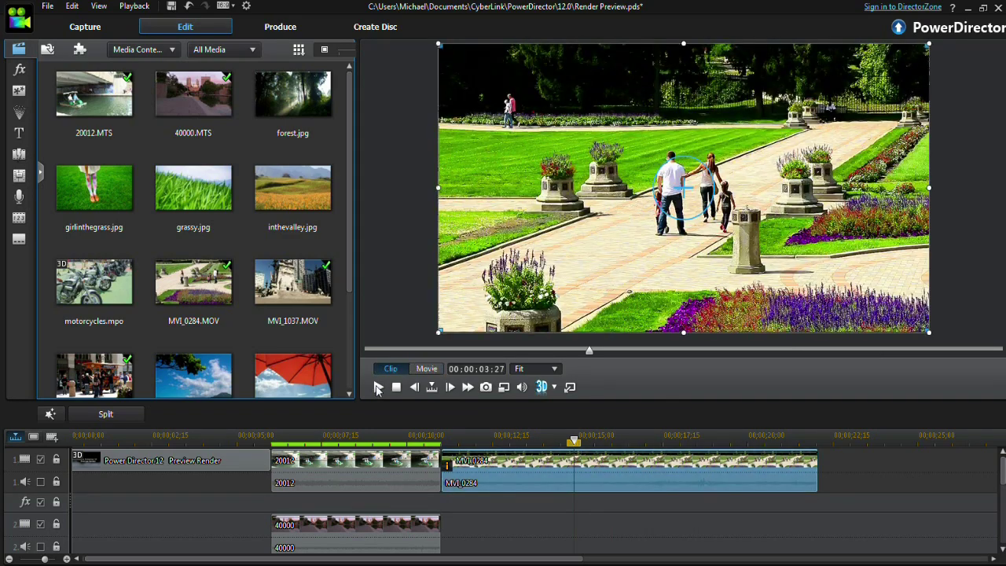
pyautogui.click(377, 389)
pyautogui.click(378, 390)
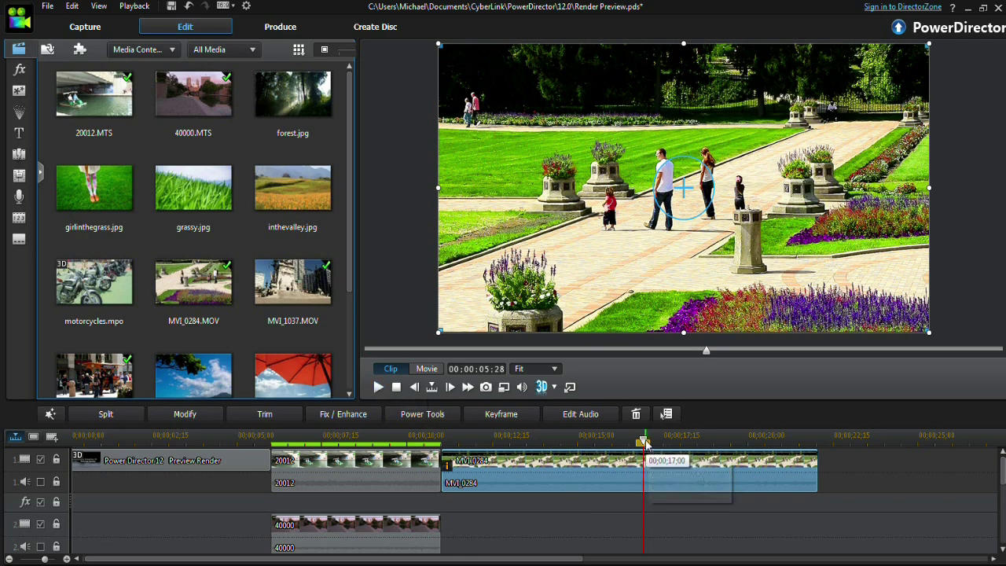
# Step: Move the playhead back toward MVI_0284's start and select the clip
pyautogui.moveTo(643, 442); pyautogui.dragTo(443, 442)
pyautogui.click(447, 467)
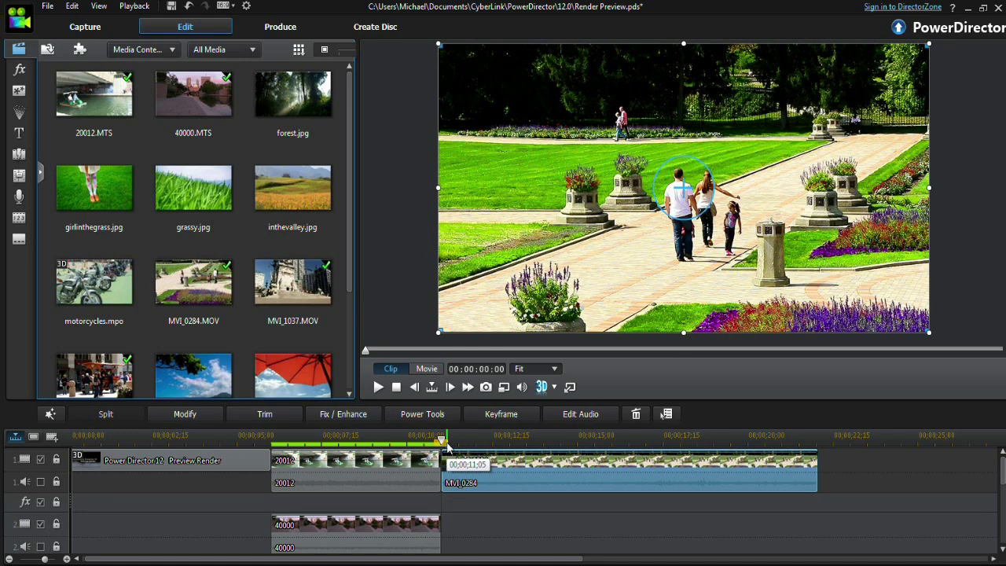
pyautogui.click(445, 445)
pyautogui.click(446, 456)
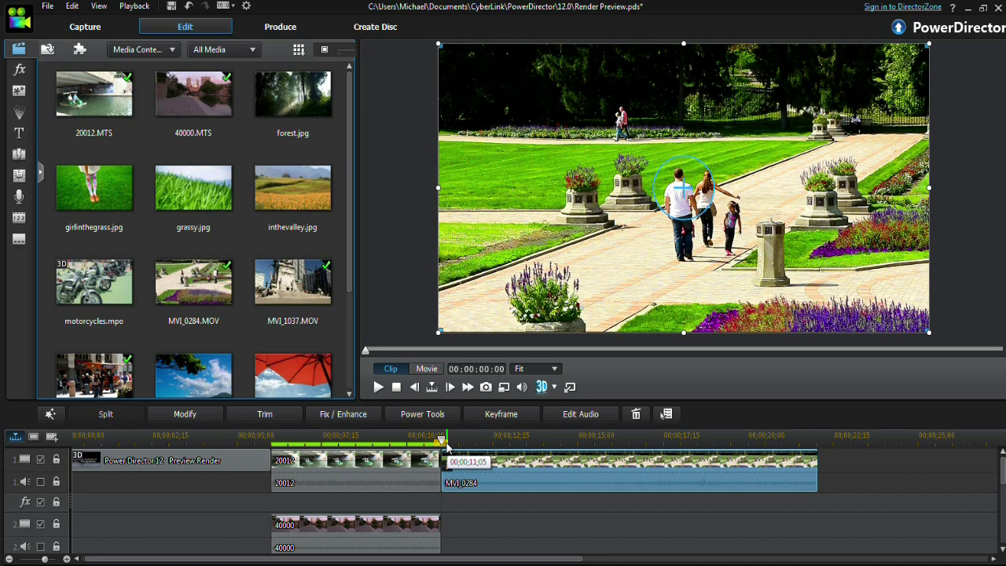
pyautogui.click(446, 445)
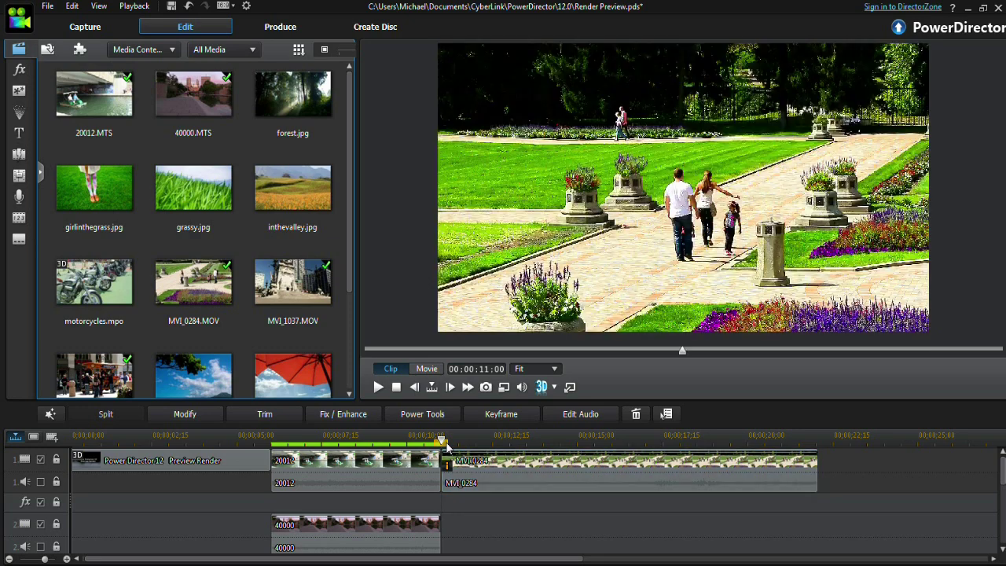
pyautogui.click(446, 453)
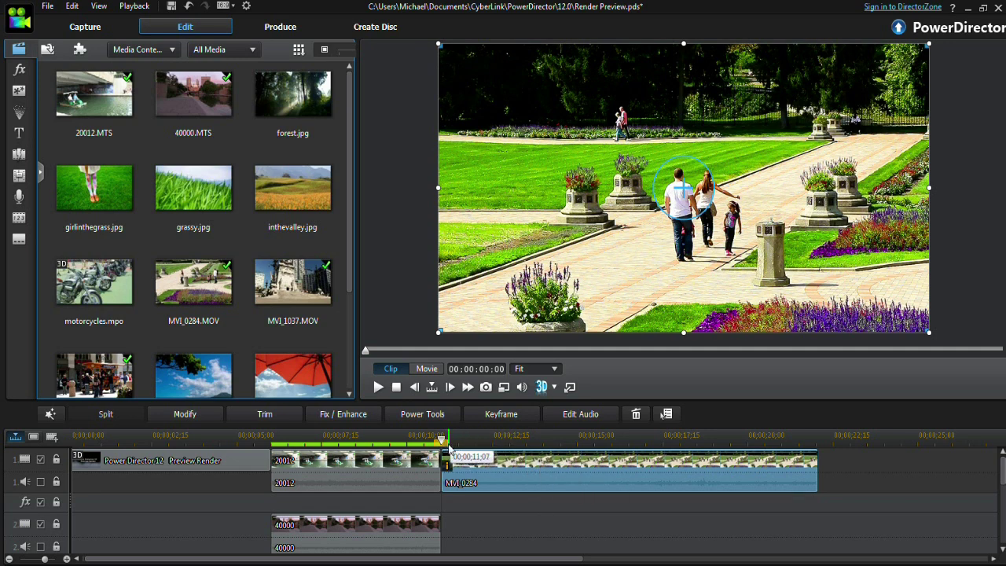
# Step: Park the playhead at MVI_0284's start, about 00;00;11;00, with the clip selected
pyautogui.click(468, 442)
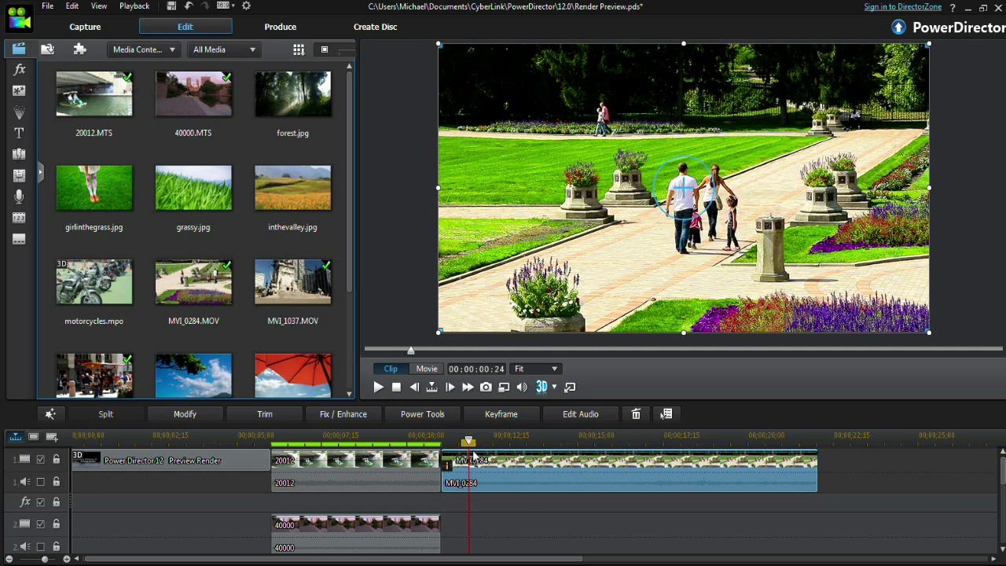
pyautogui.click(465, 460)
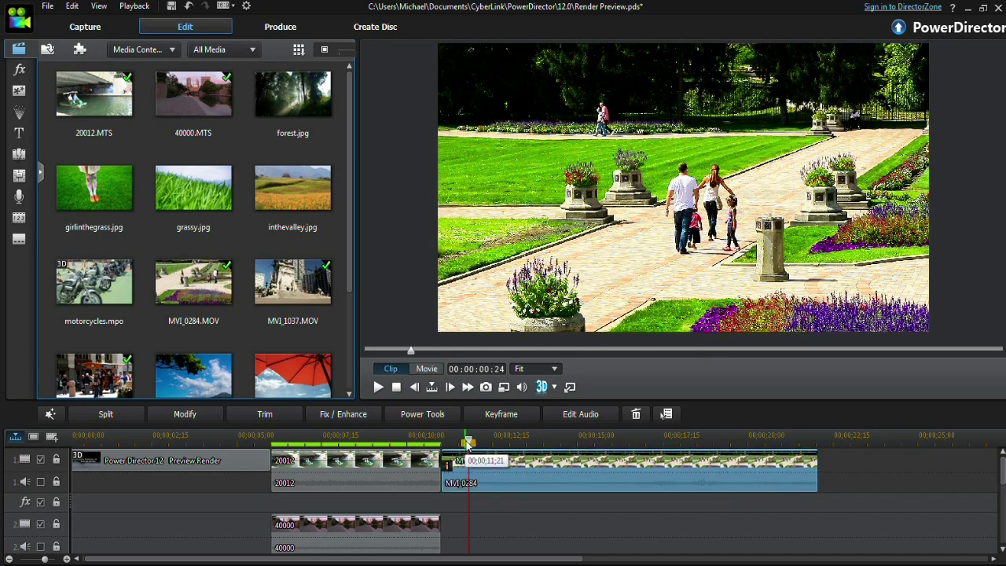
pyautogui.click(469, 442)
pyautogui.click(451, 442)
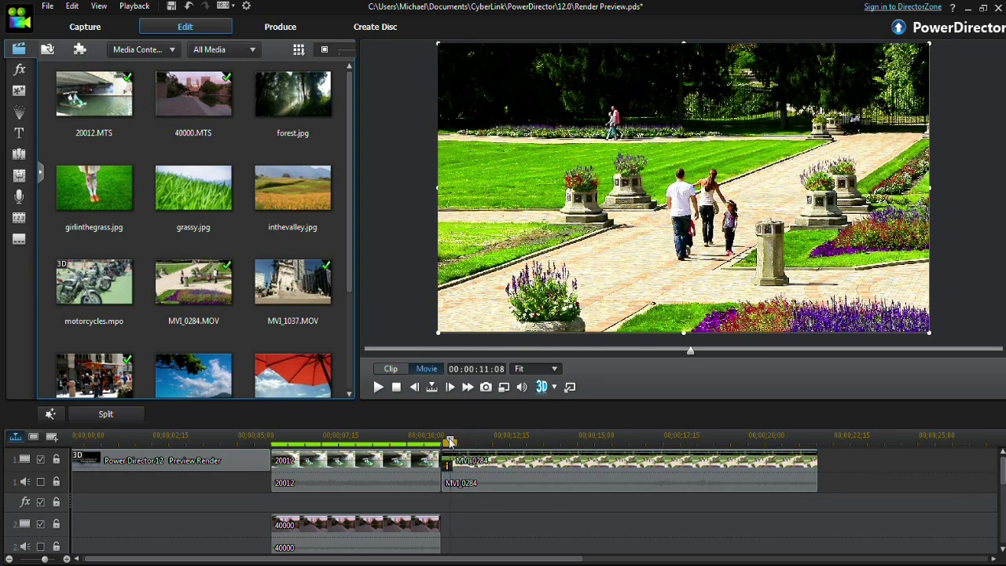
pyautogui.click(442, 443)
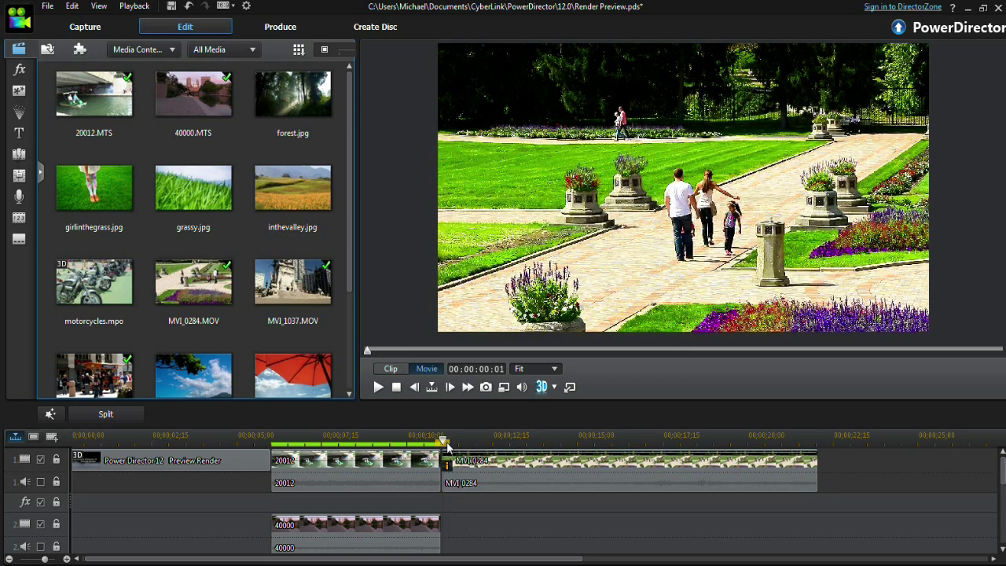
pyautogui.click(457, 460)
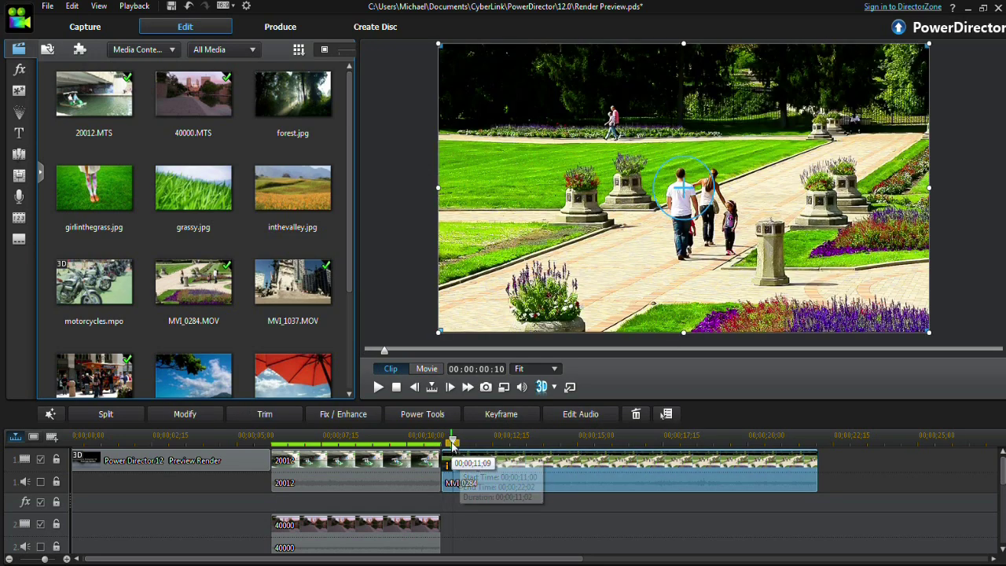
pyautogui.click(443, 443)
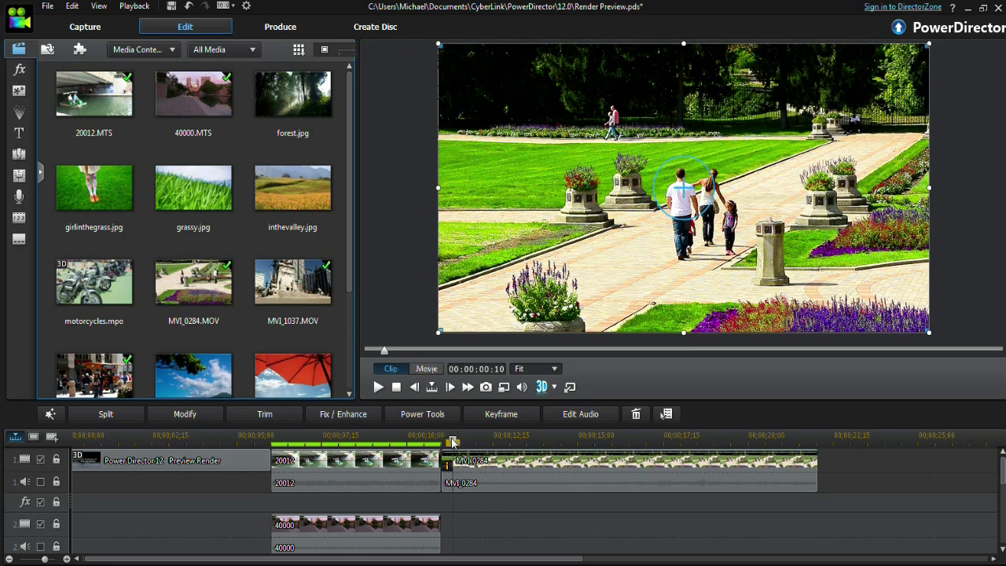
pyautogui.click(458, 460)
pyautogui.click(443, 443)
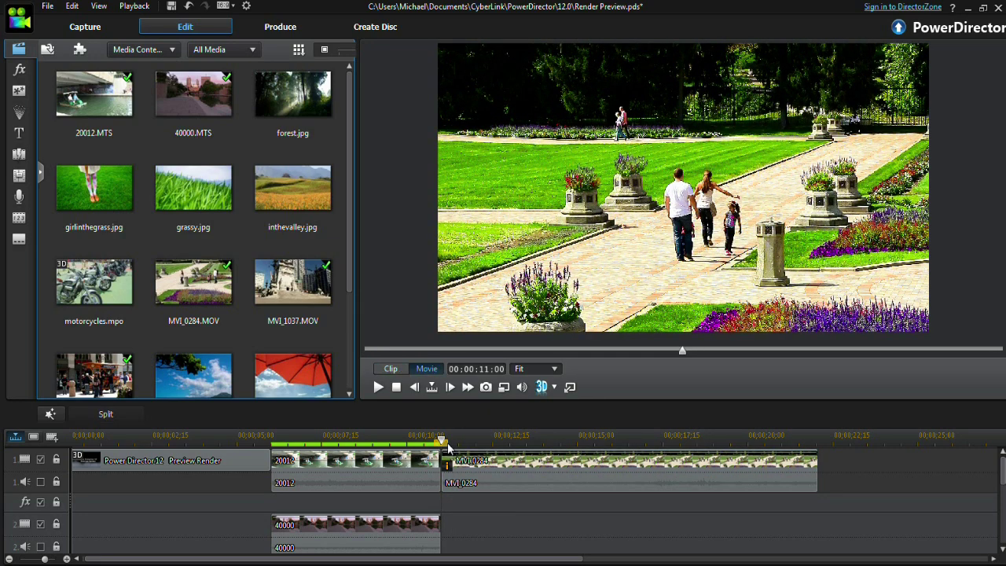
pyautogui.click(448, 446)
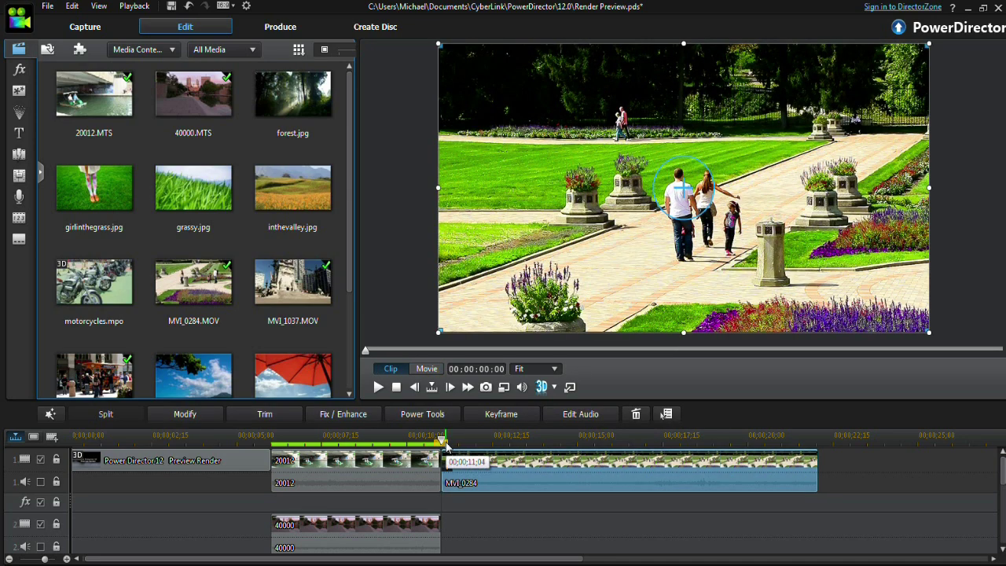
pyautogui.scroll(3, 447, 445)
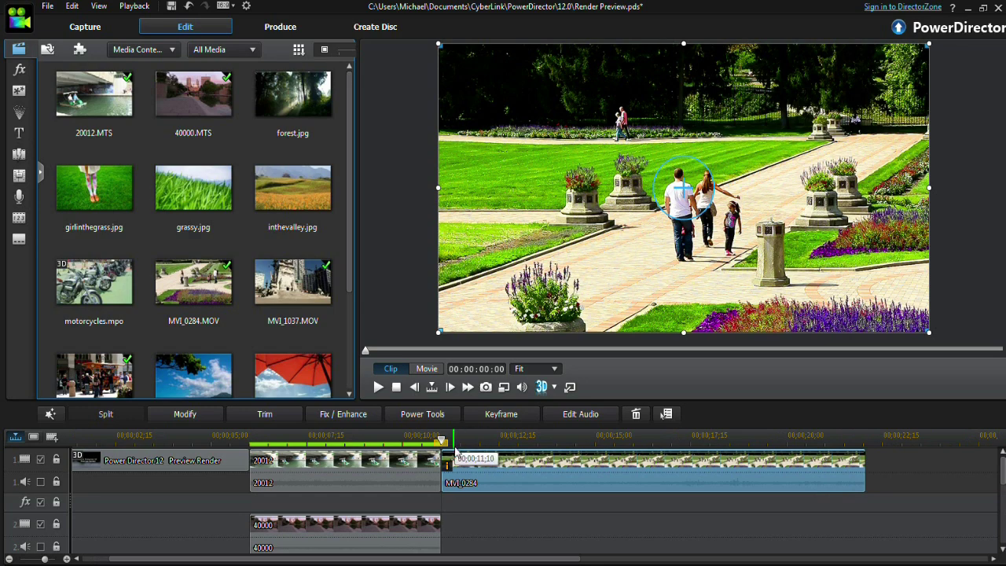
# Step: On the zoomed timeline, return the playhead to 00;00;11;04 and select MVI_0284
pyautogui.click(472, 453)
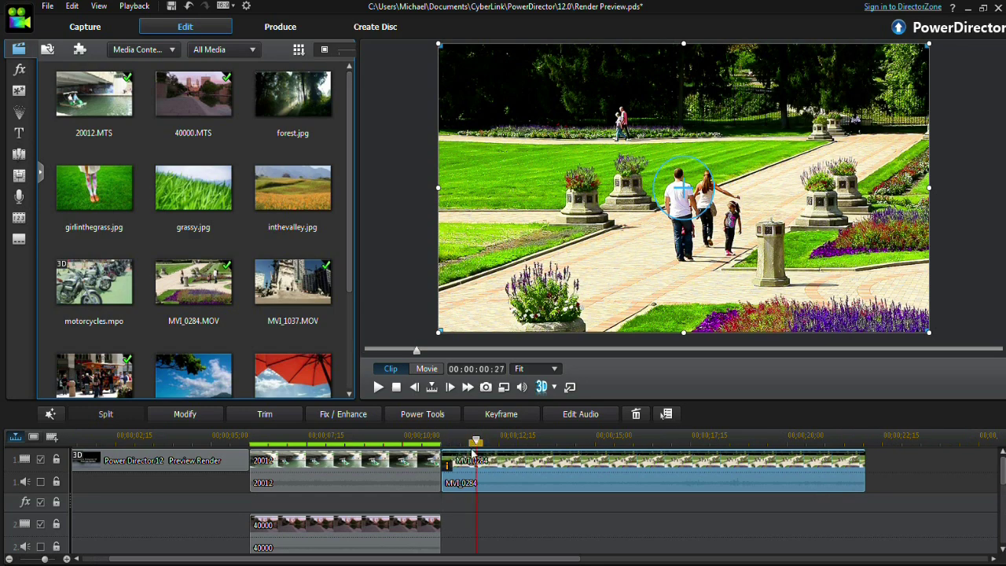
pyautogui.click(445, 442)
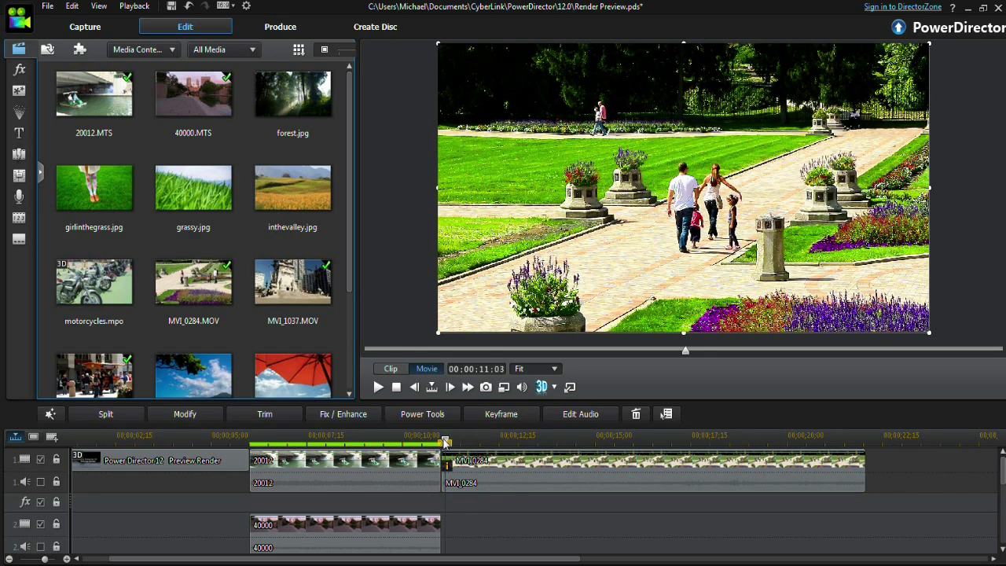
pyautogui.moveTo(446, 443); pyautogui.dragTo(445, 446)
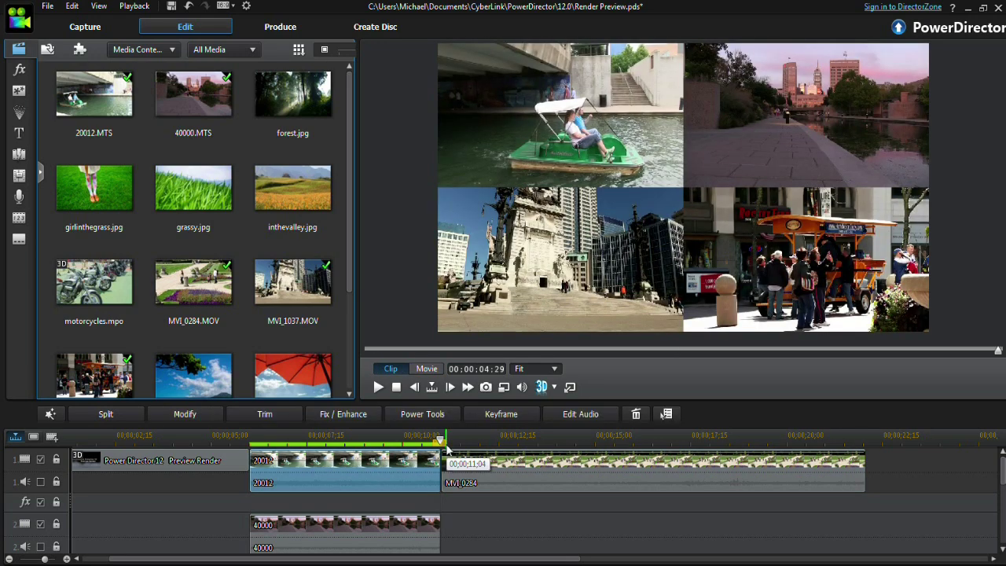
pyautogui.click(445, 444)
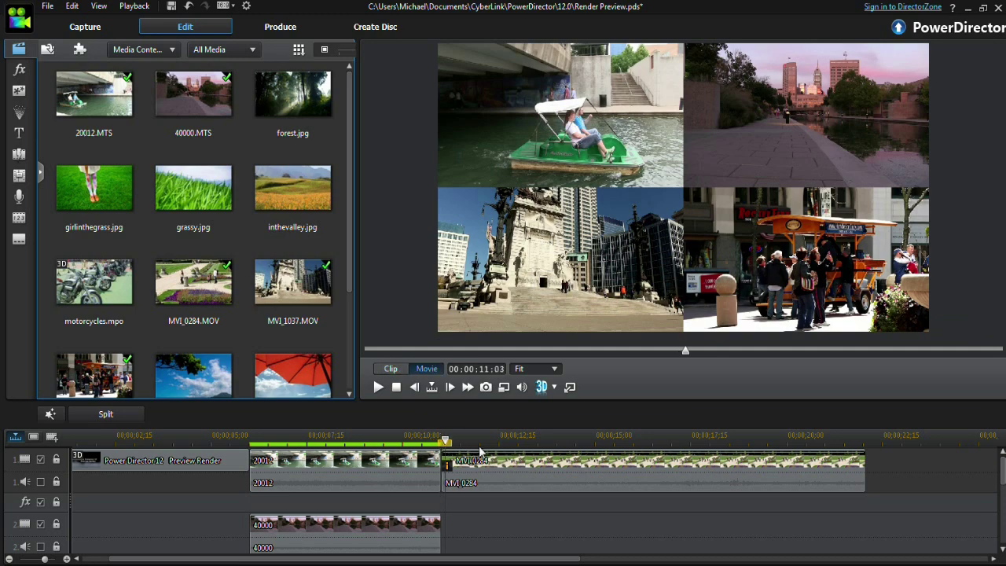
pyautogui.moveTo(481, 450); pyautogui.dragTo(445, 448)
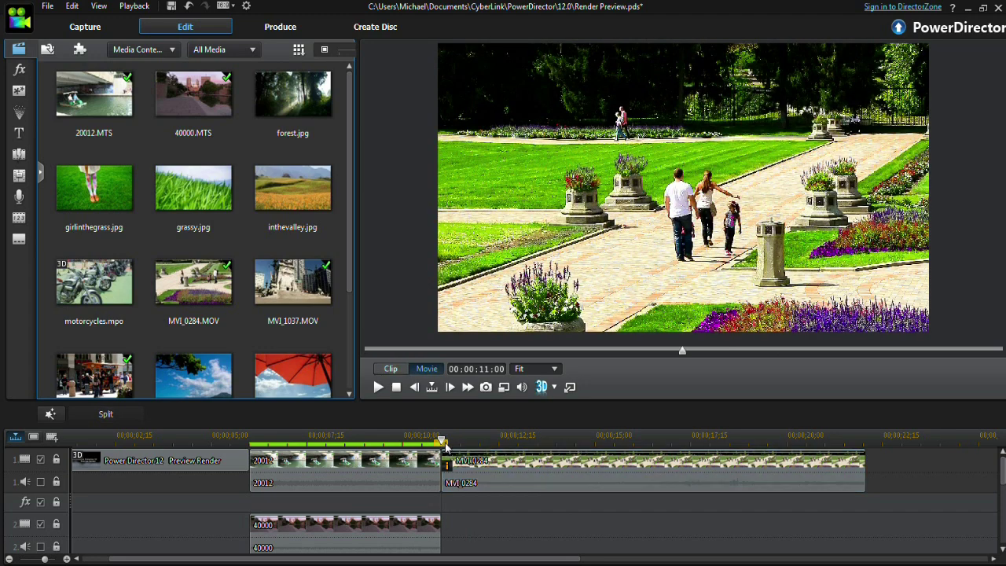
pyautogui.click(449, 461)
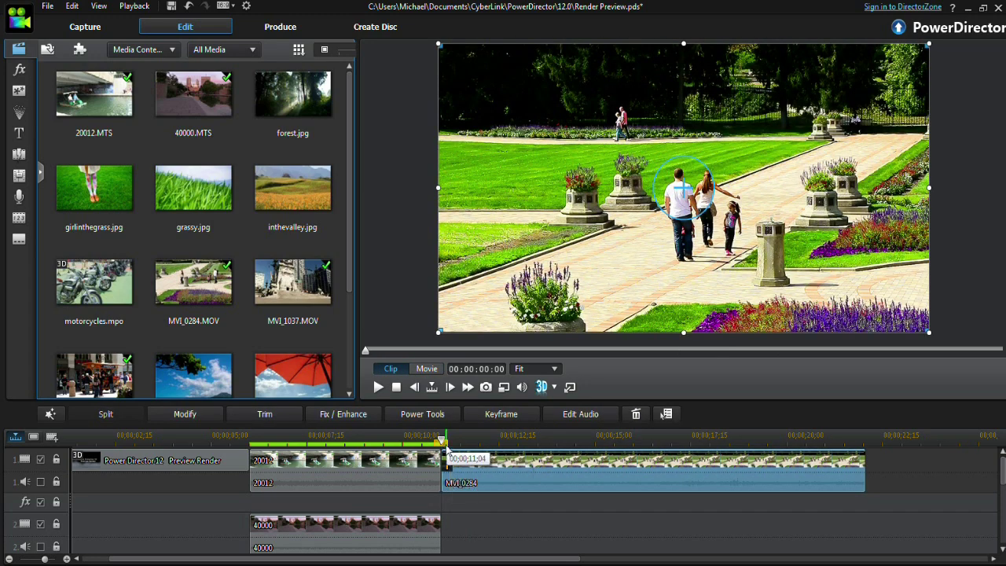
pyautogui.moveTo(442, 437)
pyautogui.mouseDown()
pyautogui.moveTo(637, 461)
pyautogui.moveTo(878, 462)
pyautogui.mouseUp()
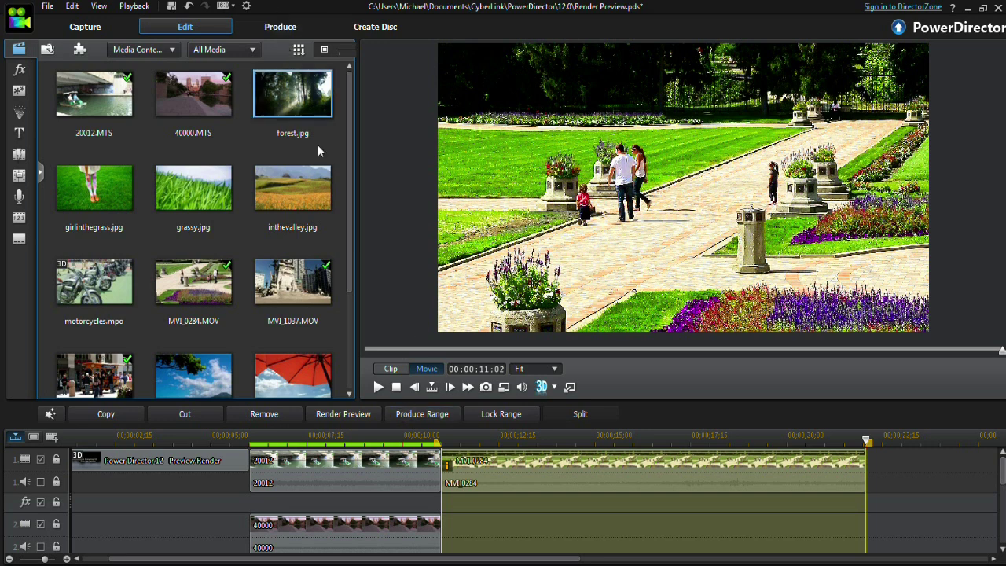
# Step: Start rendering a preview of the marked park clip range
pyautogui.click(336, 414)
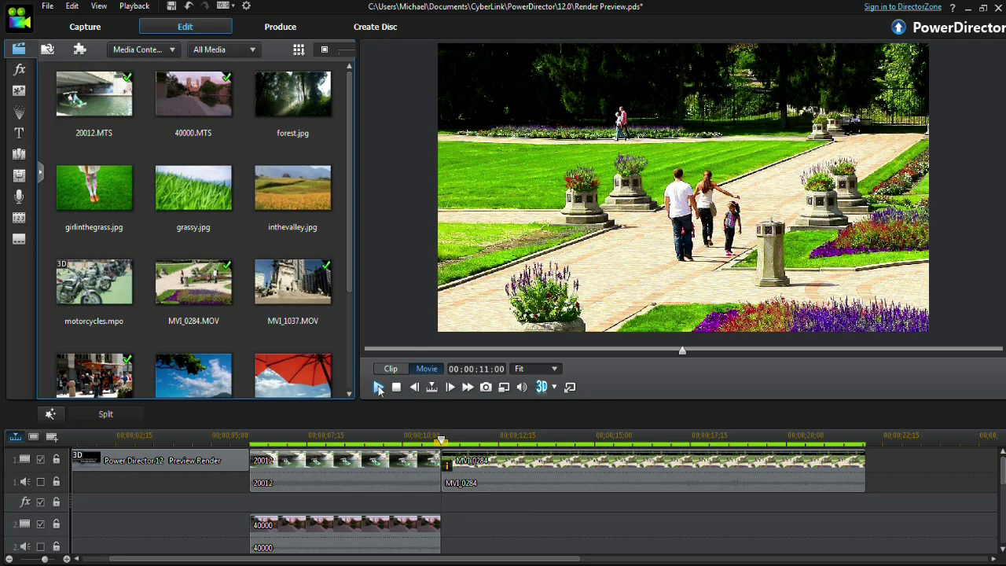
# Step: Play back the rendered park clip through to its end at 00:00:21:16
pyautogui.click(378, 388)
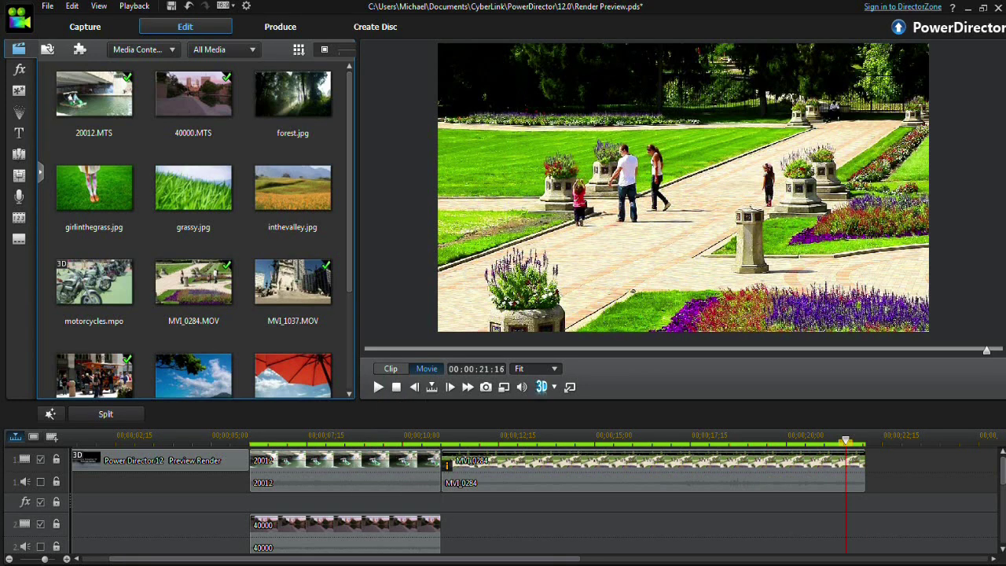
pyautogui.moveTo(290, 564)
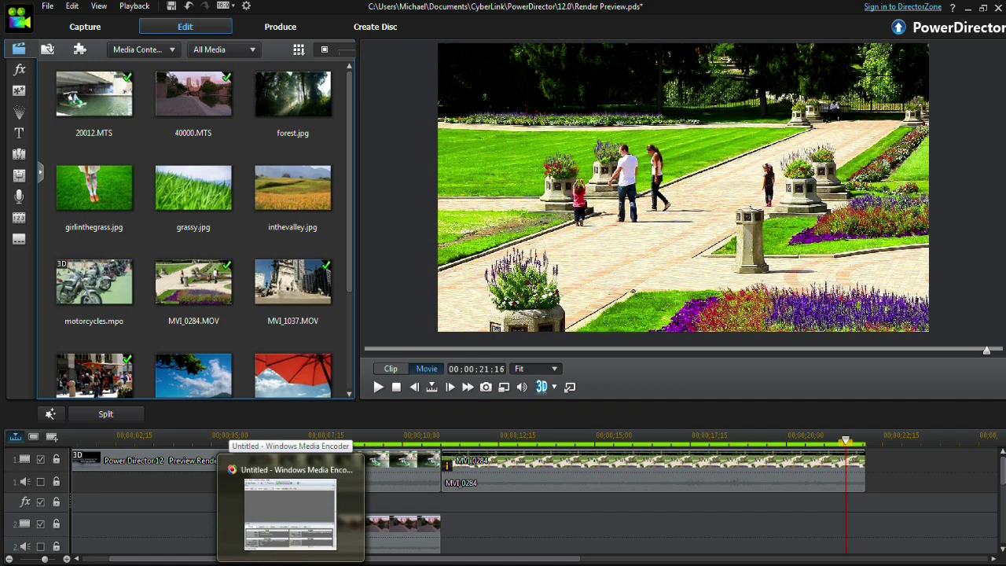
pyautogui.click(461, 444)
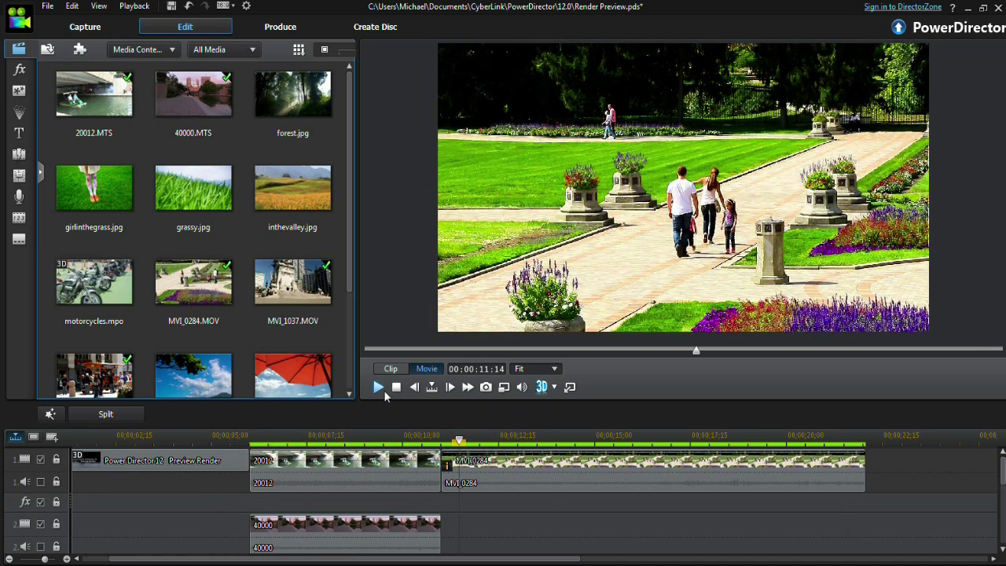
pyautogui.click(381, 386)
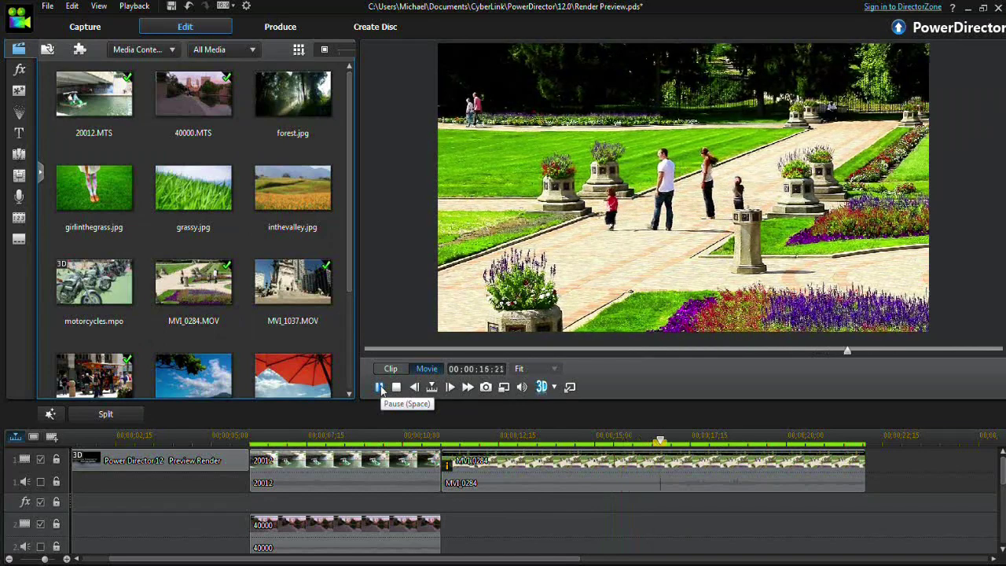
pyautogui.click(380, 387)
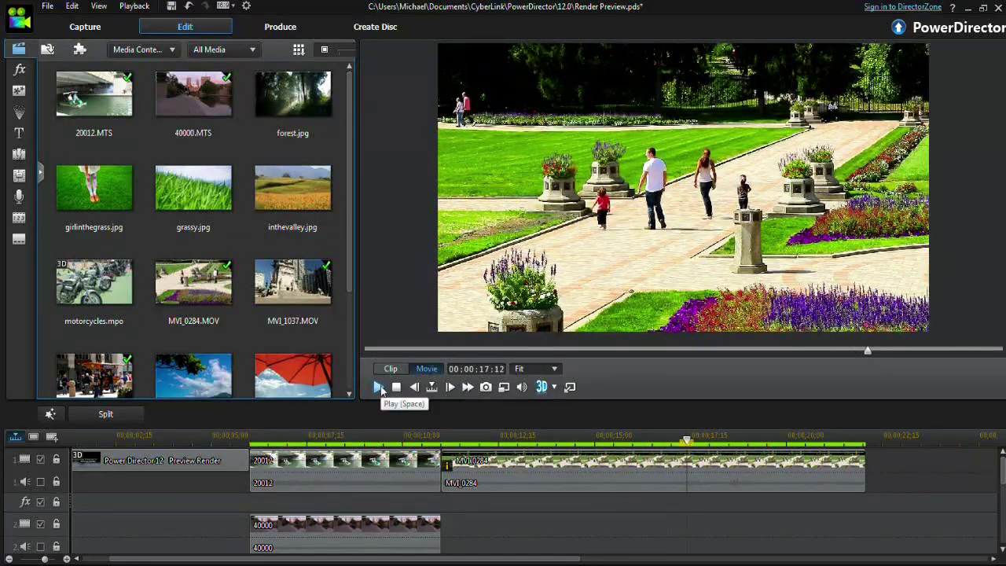